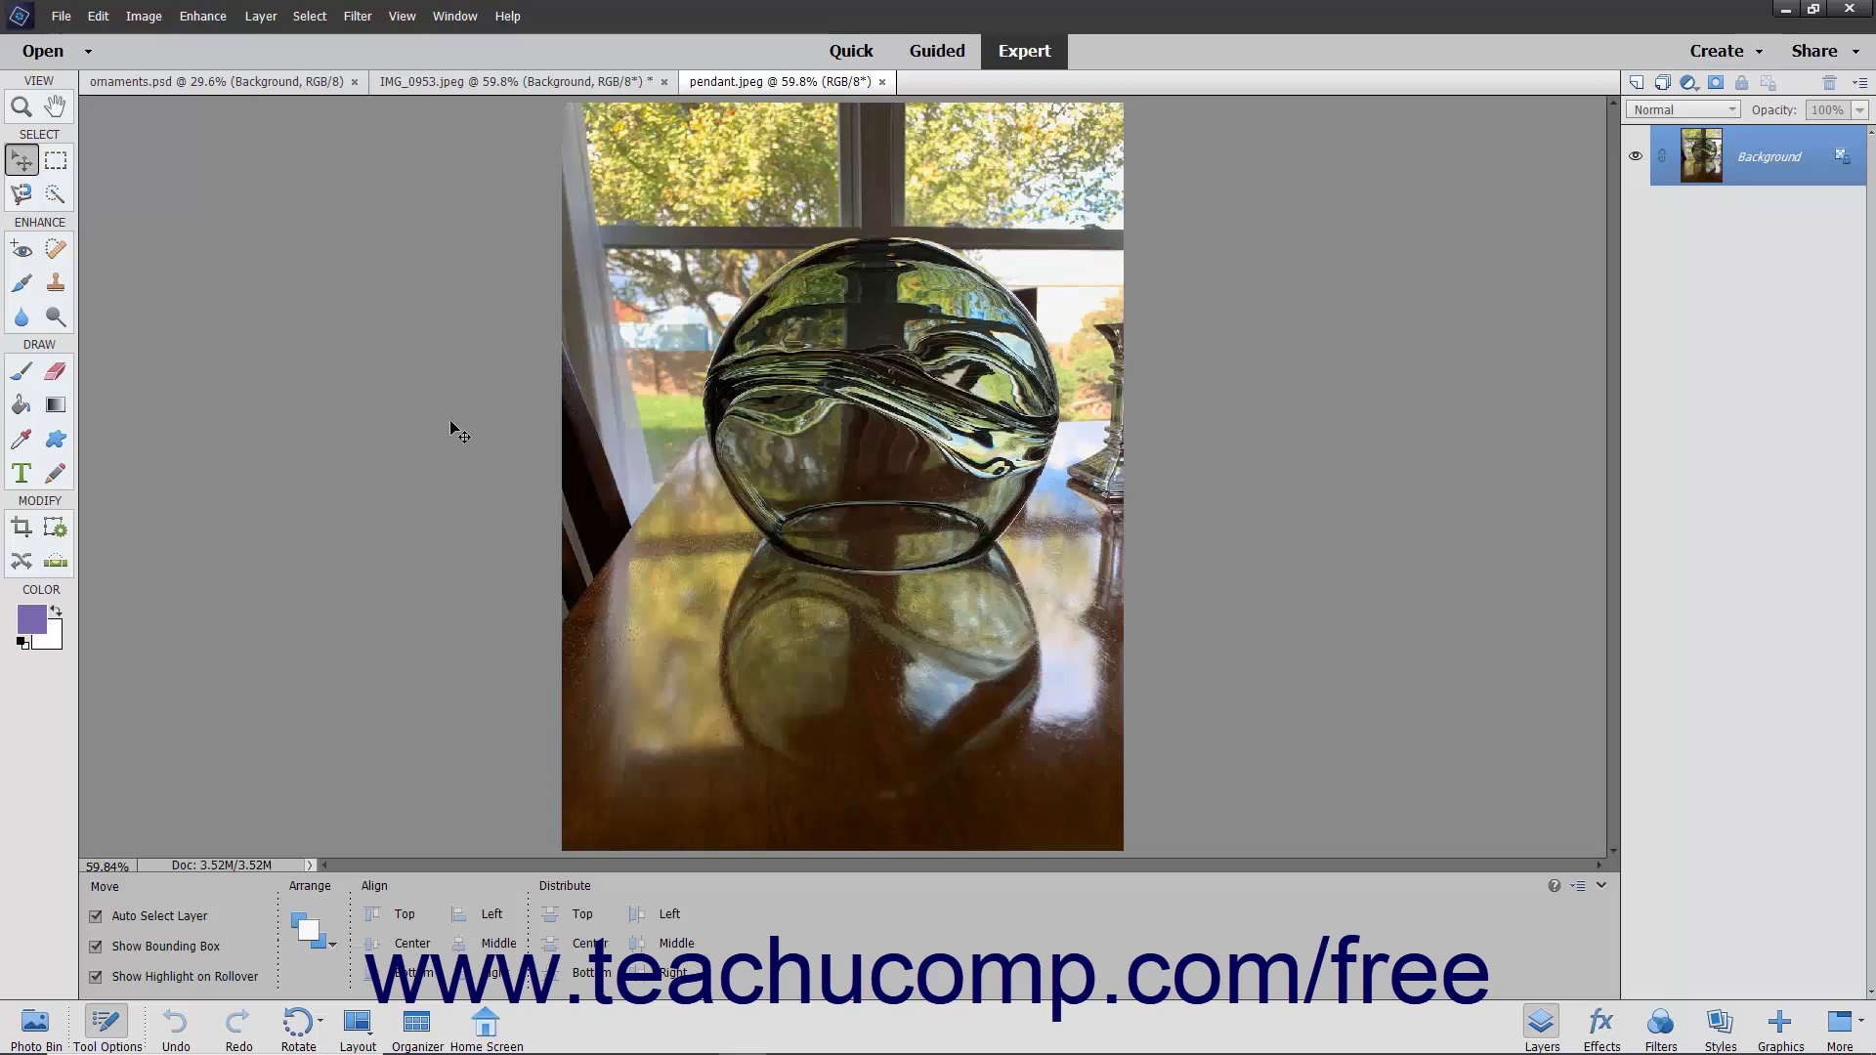
Step: Activate the Crop tool, clear its default crop box, and change the grid overlay style
left_click(21, 530)
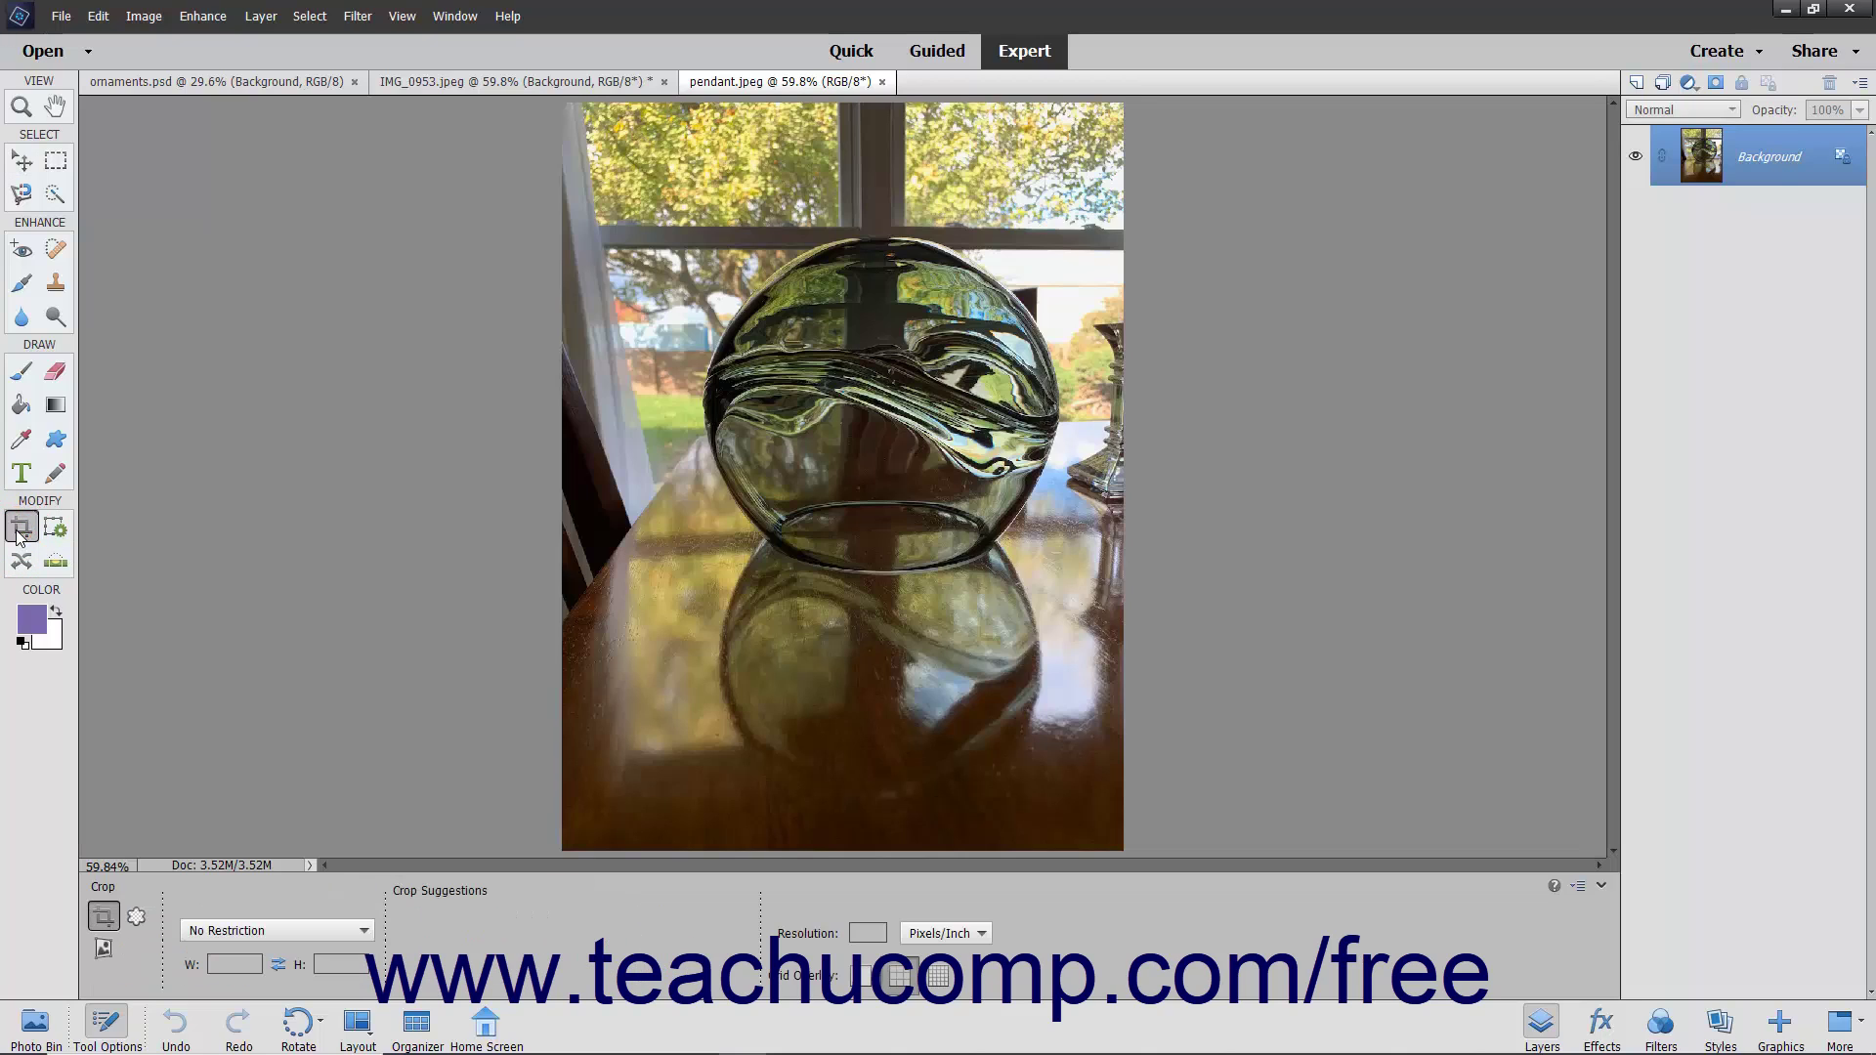
left_click(100, 915)
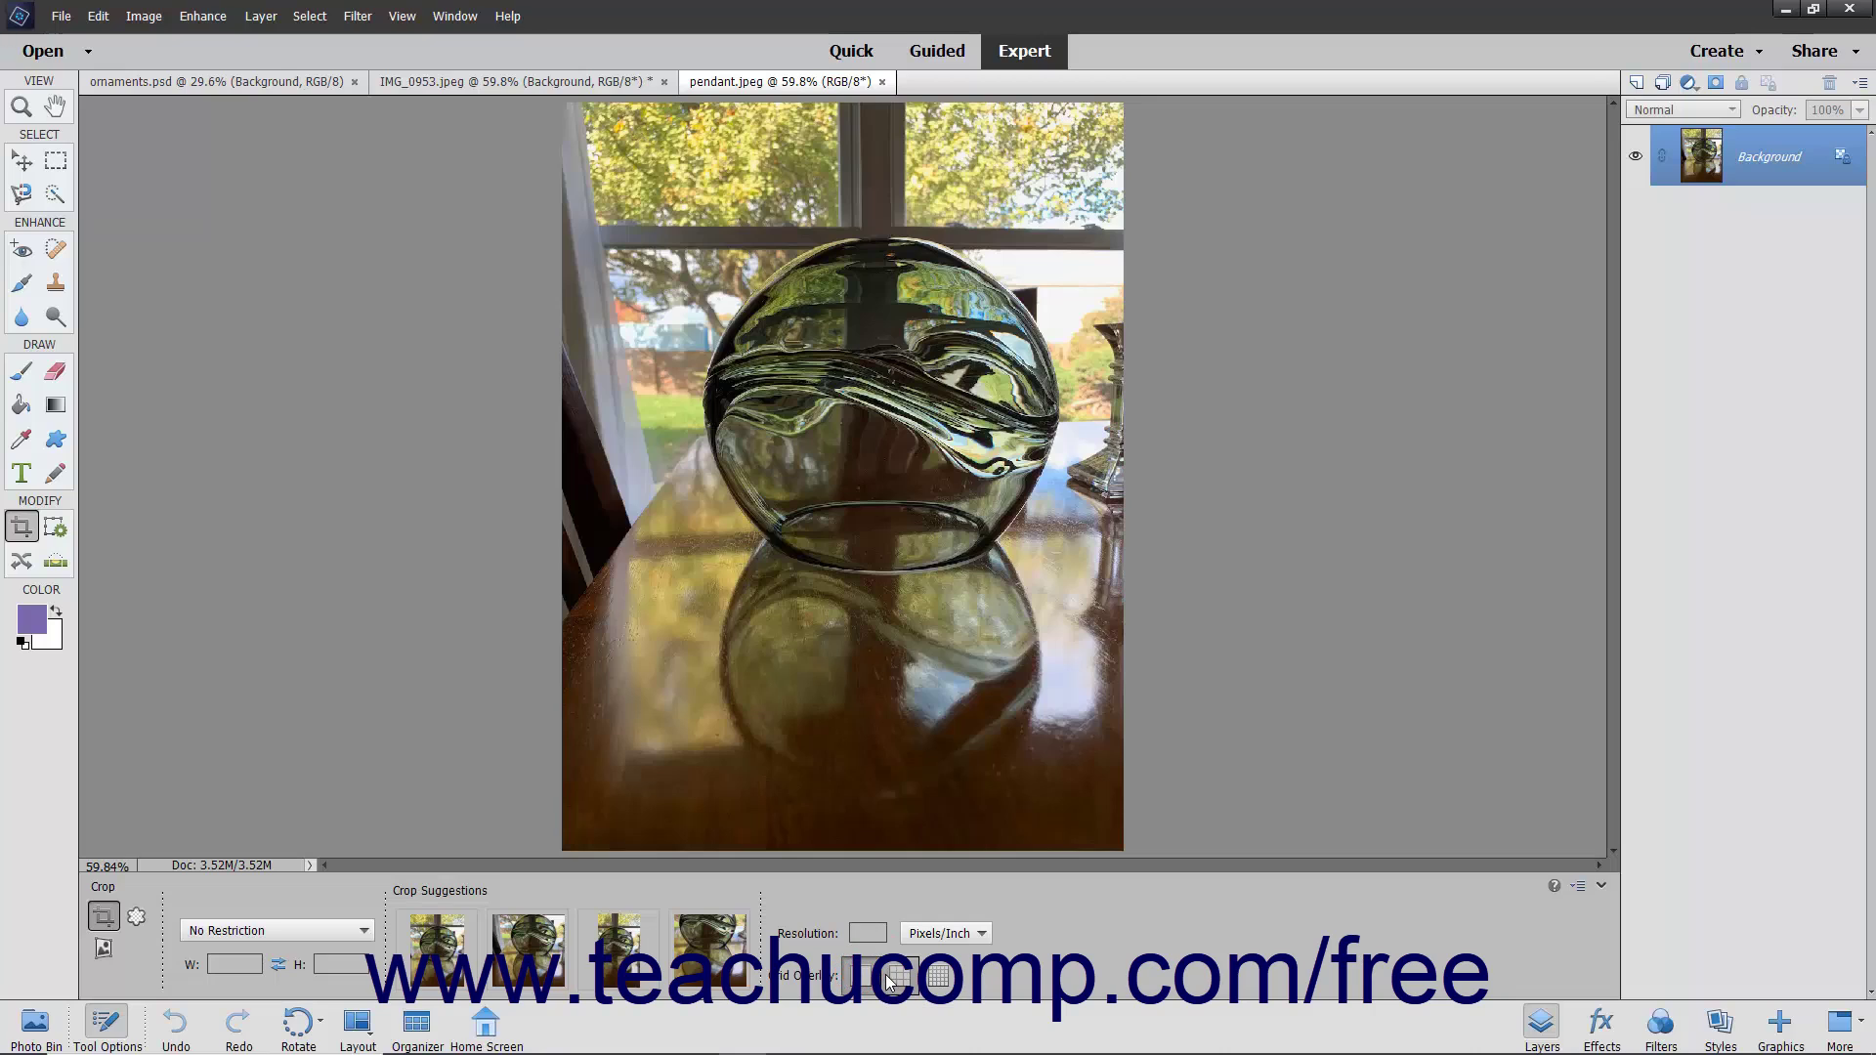
left_click(938, 976)
left_click(910, 975)
Step: Enter 72 as the crop resolution, keeping Pixels/Inch as the unit
left_click(866, 930)
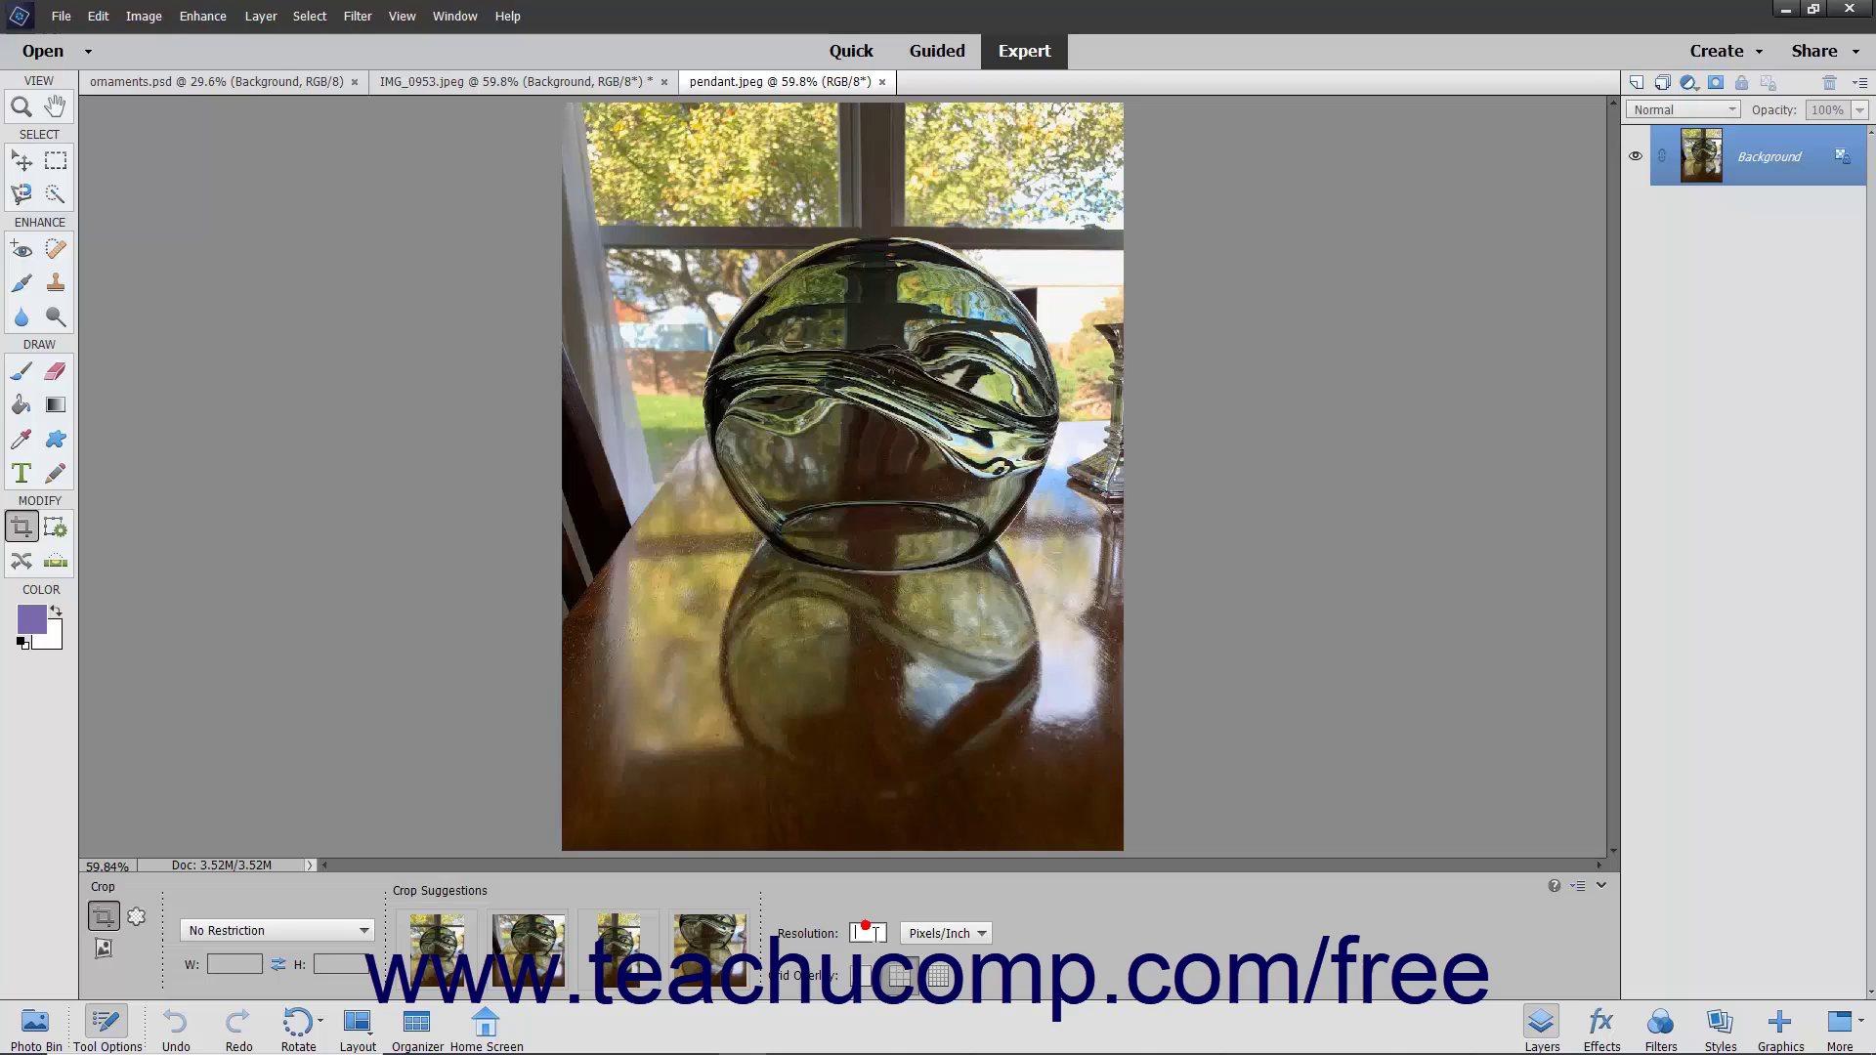
type("72")
left_click(951, 939)
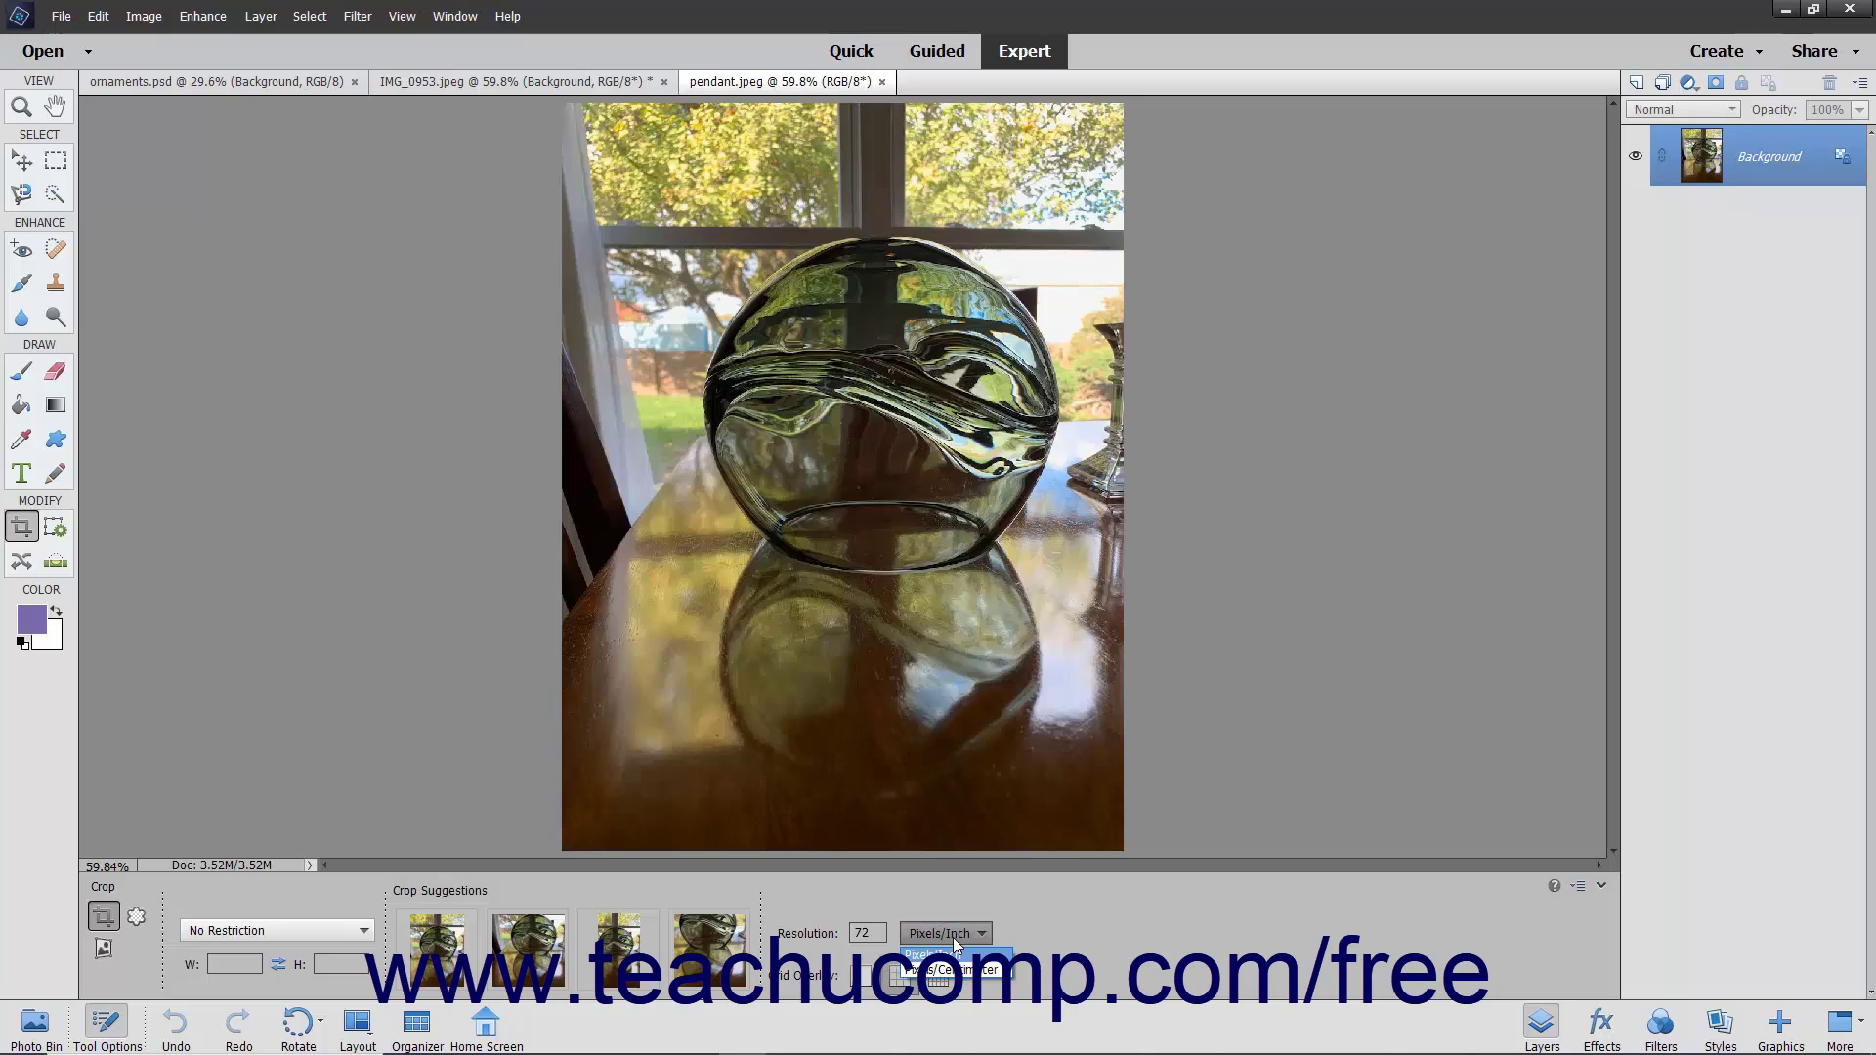
left_click(955, 942)
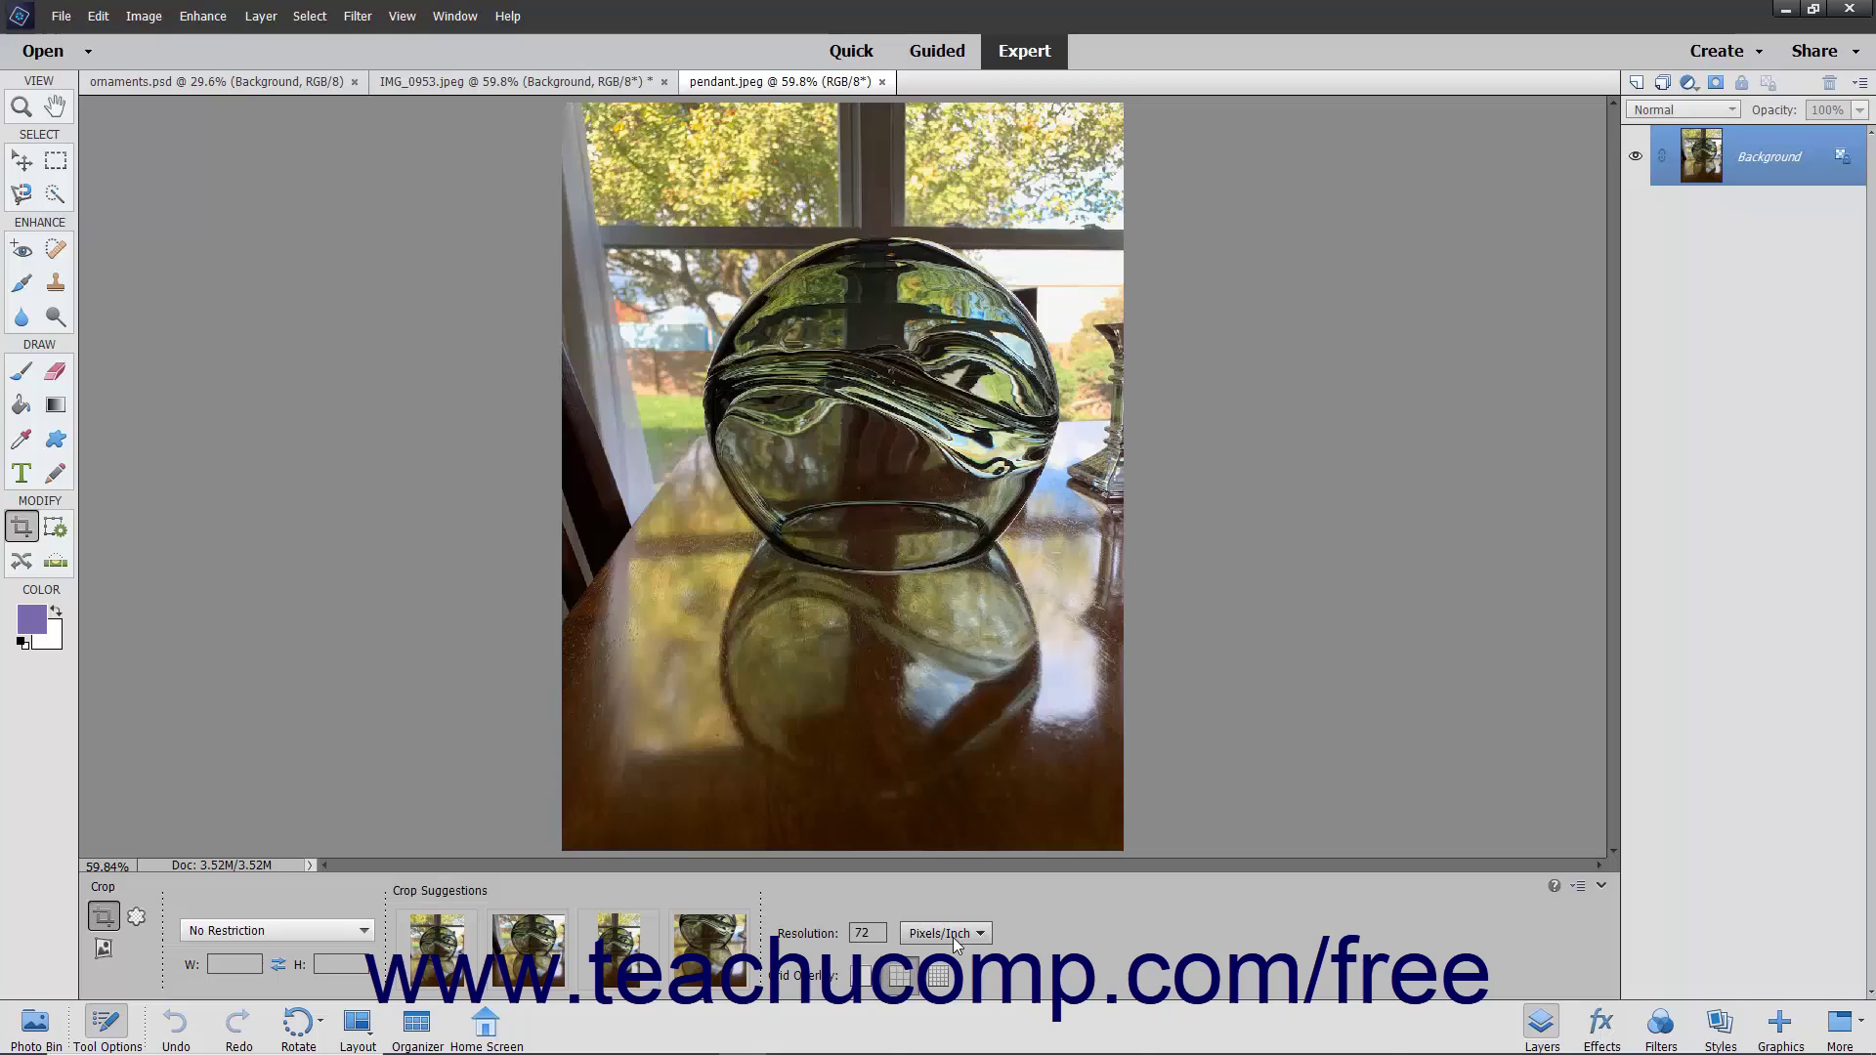
Step: Try the Use Photo Ratio preset, then switch the crop ratio to No Restriction
left_click(365, 933)
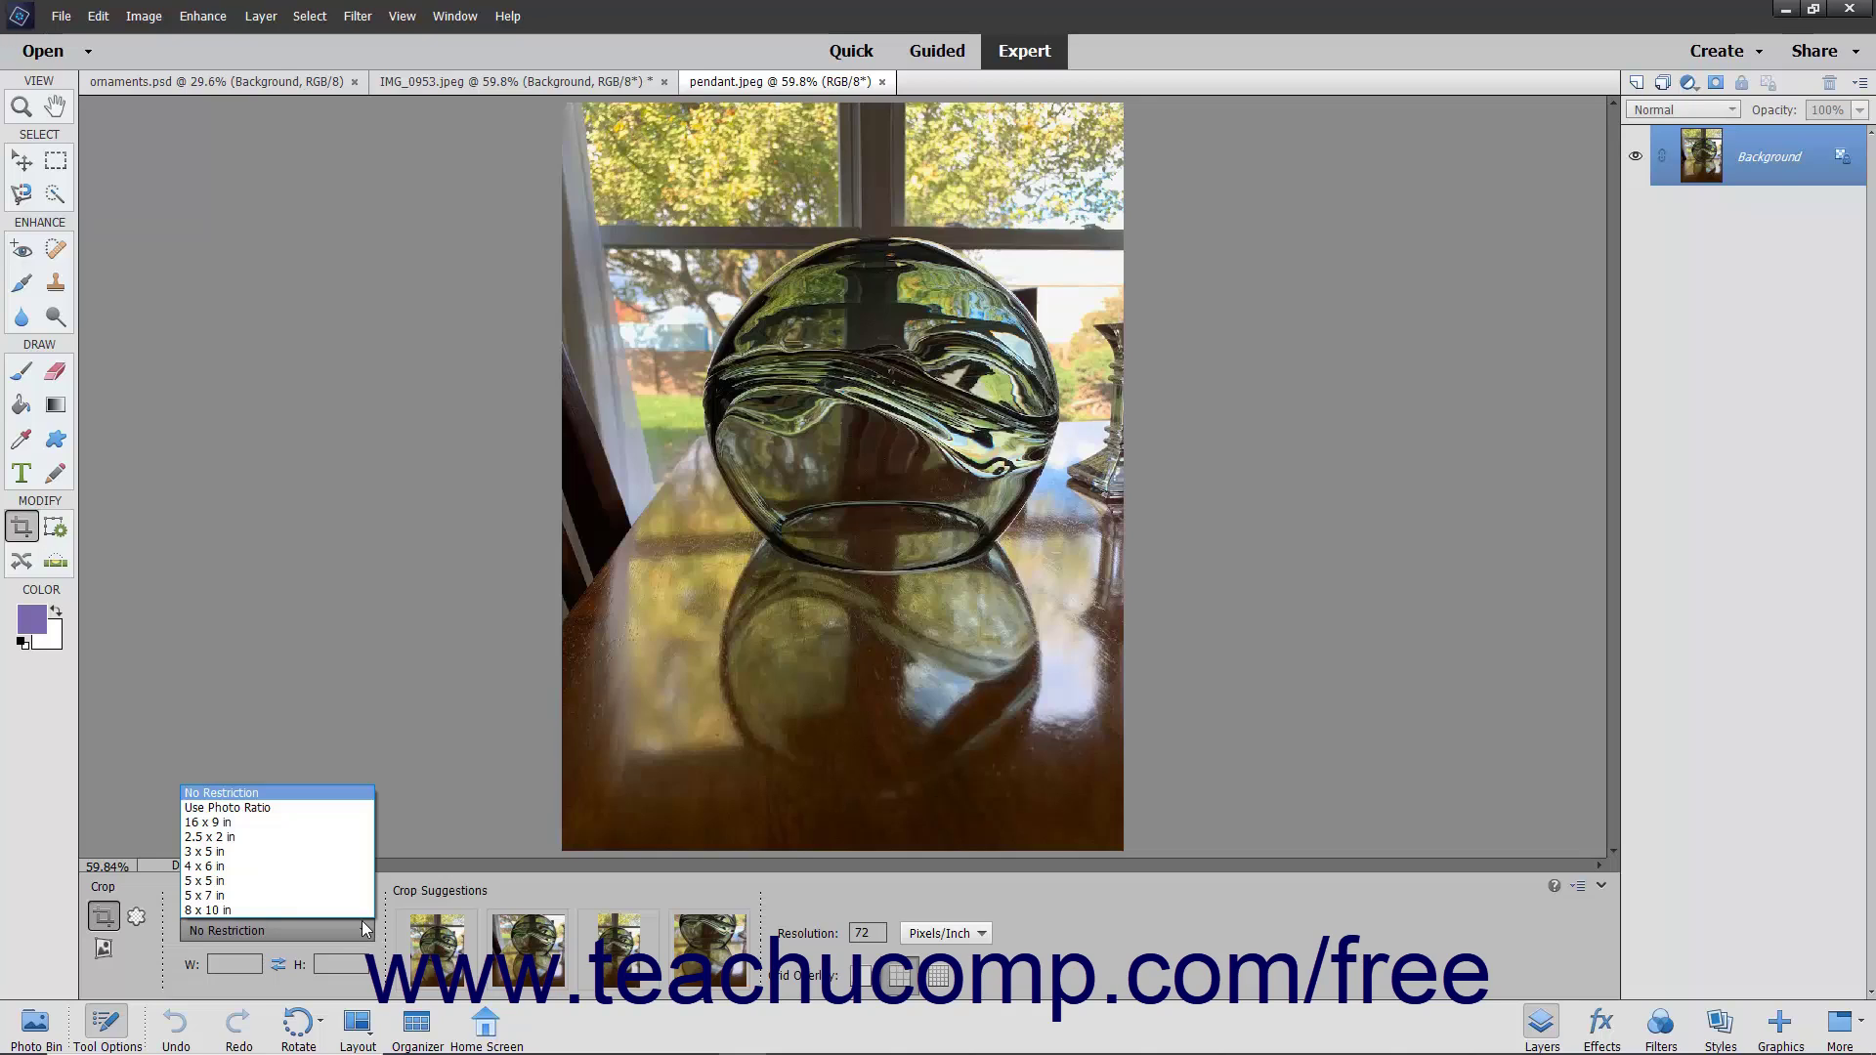
left_click(289, 808)
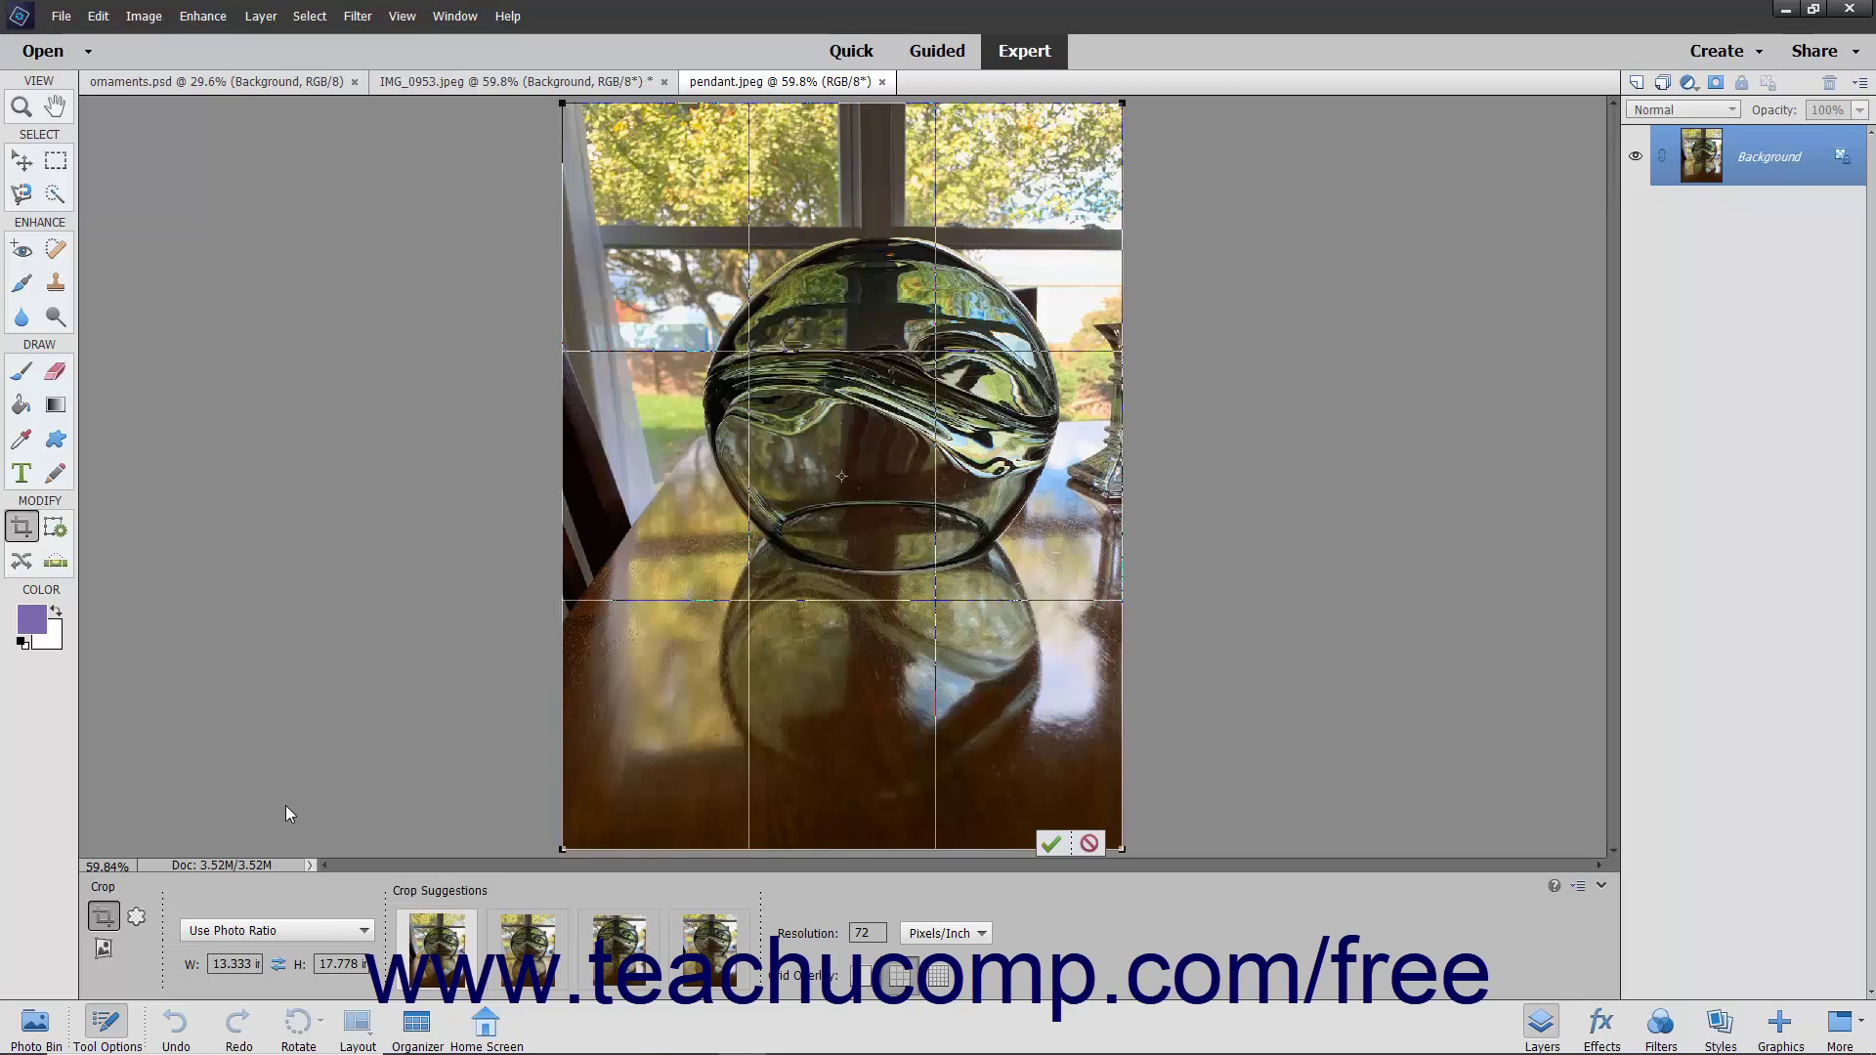
left_click(297, 933)
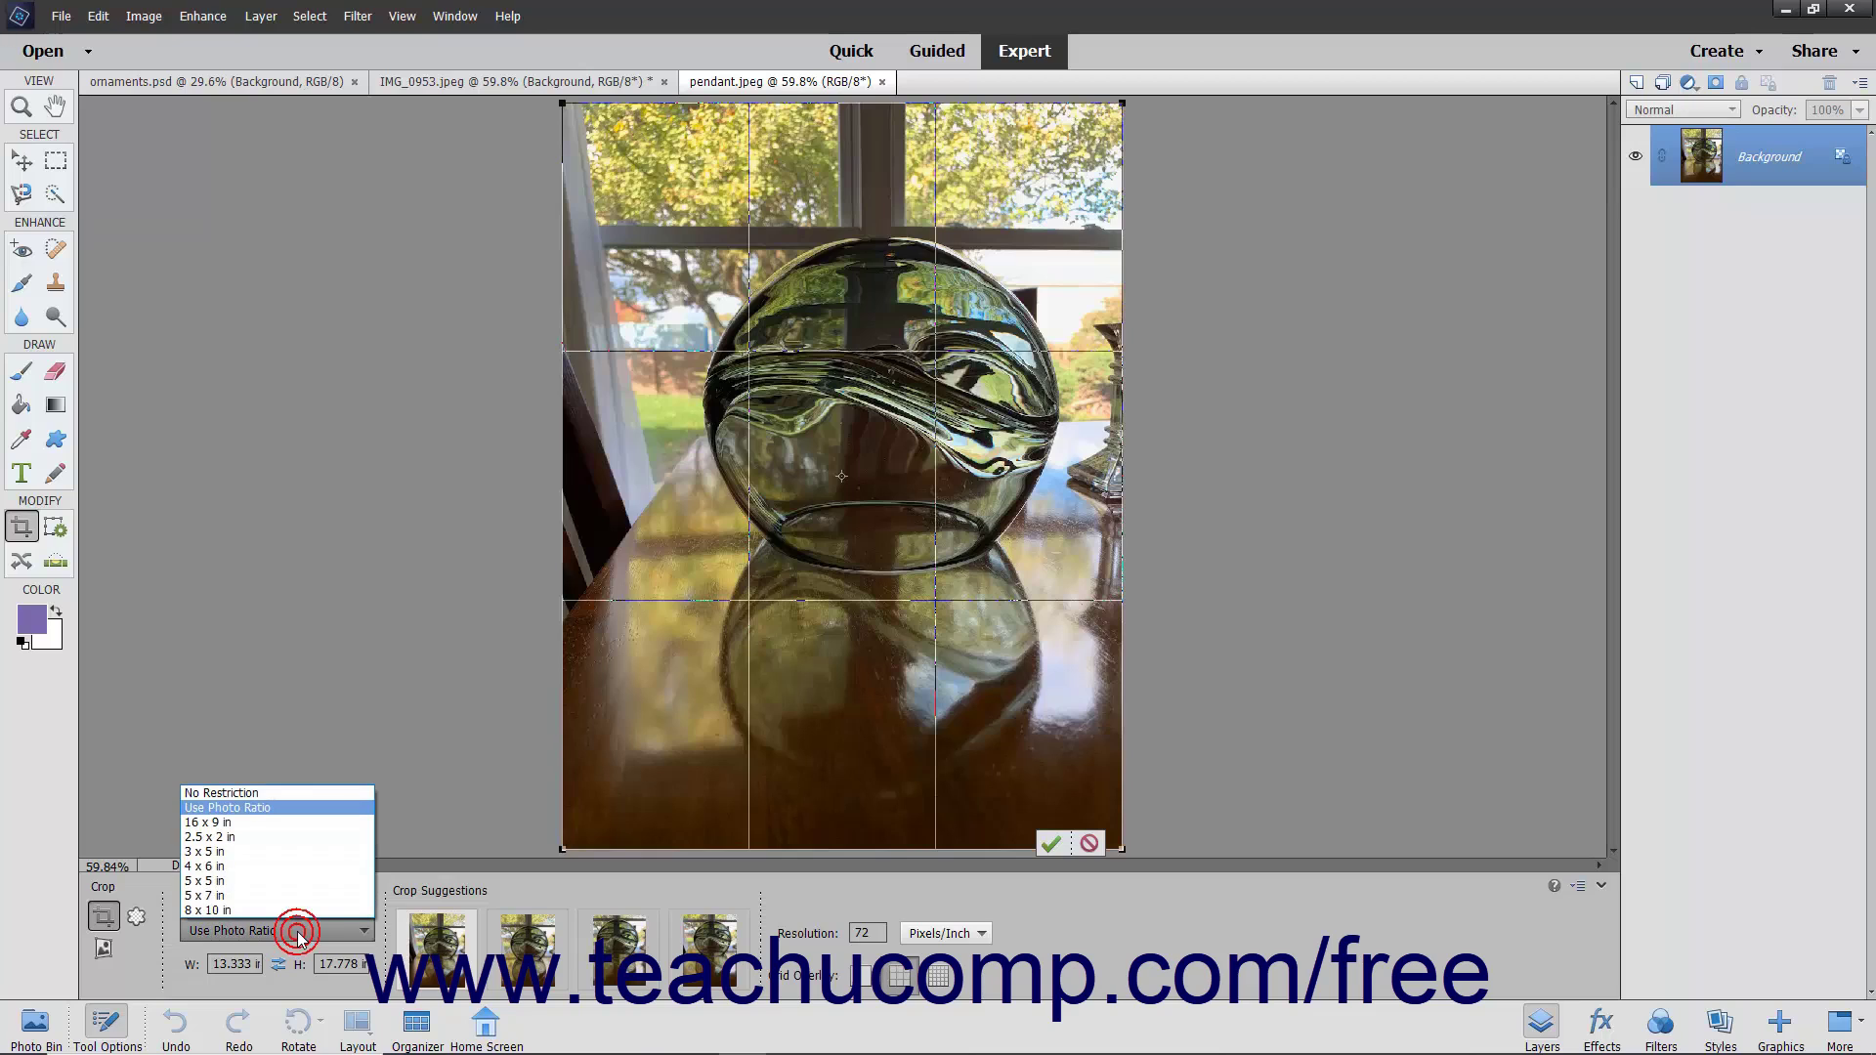
left_click(307, 798)
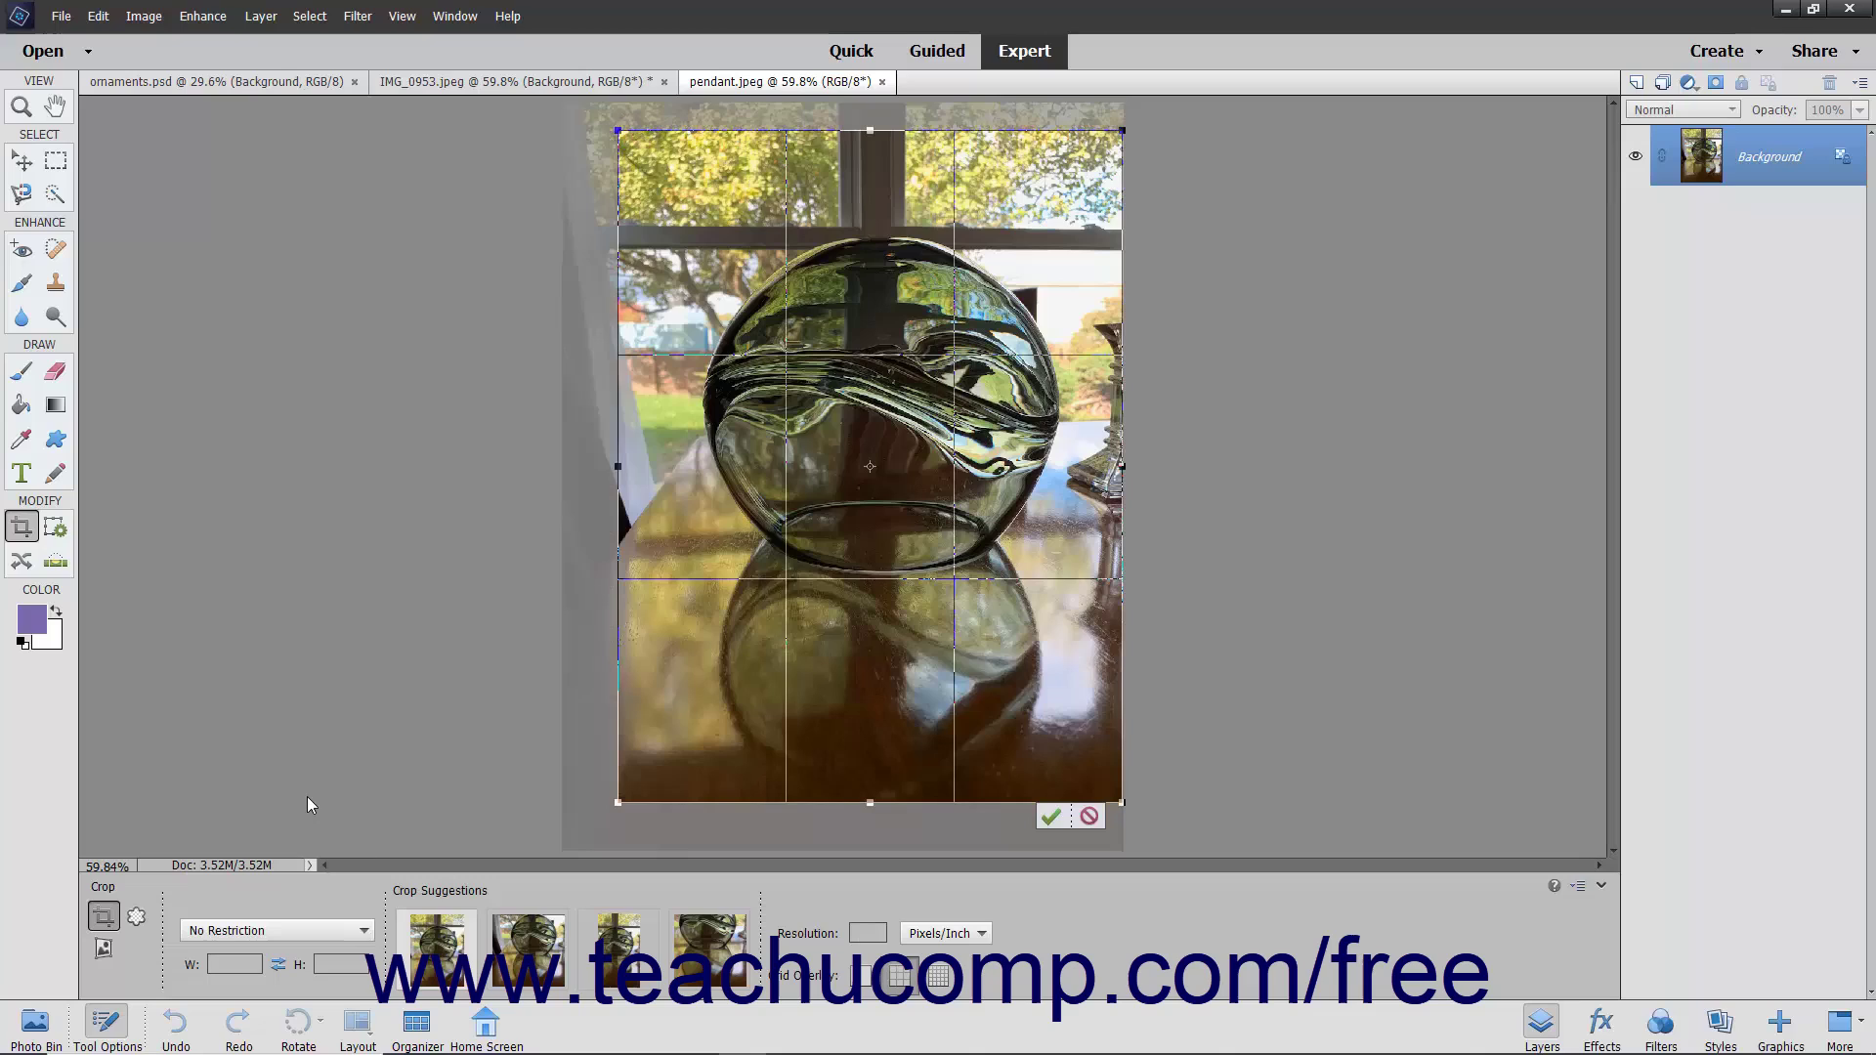
left_click(235, 962)
left_click(340, 968)
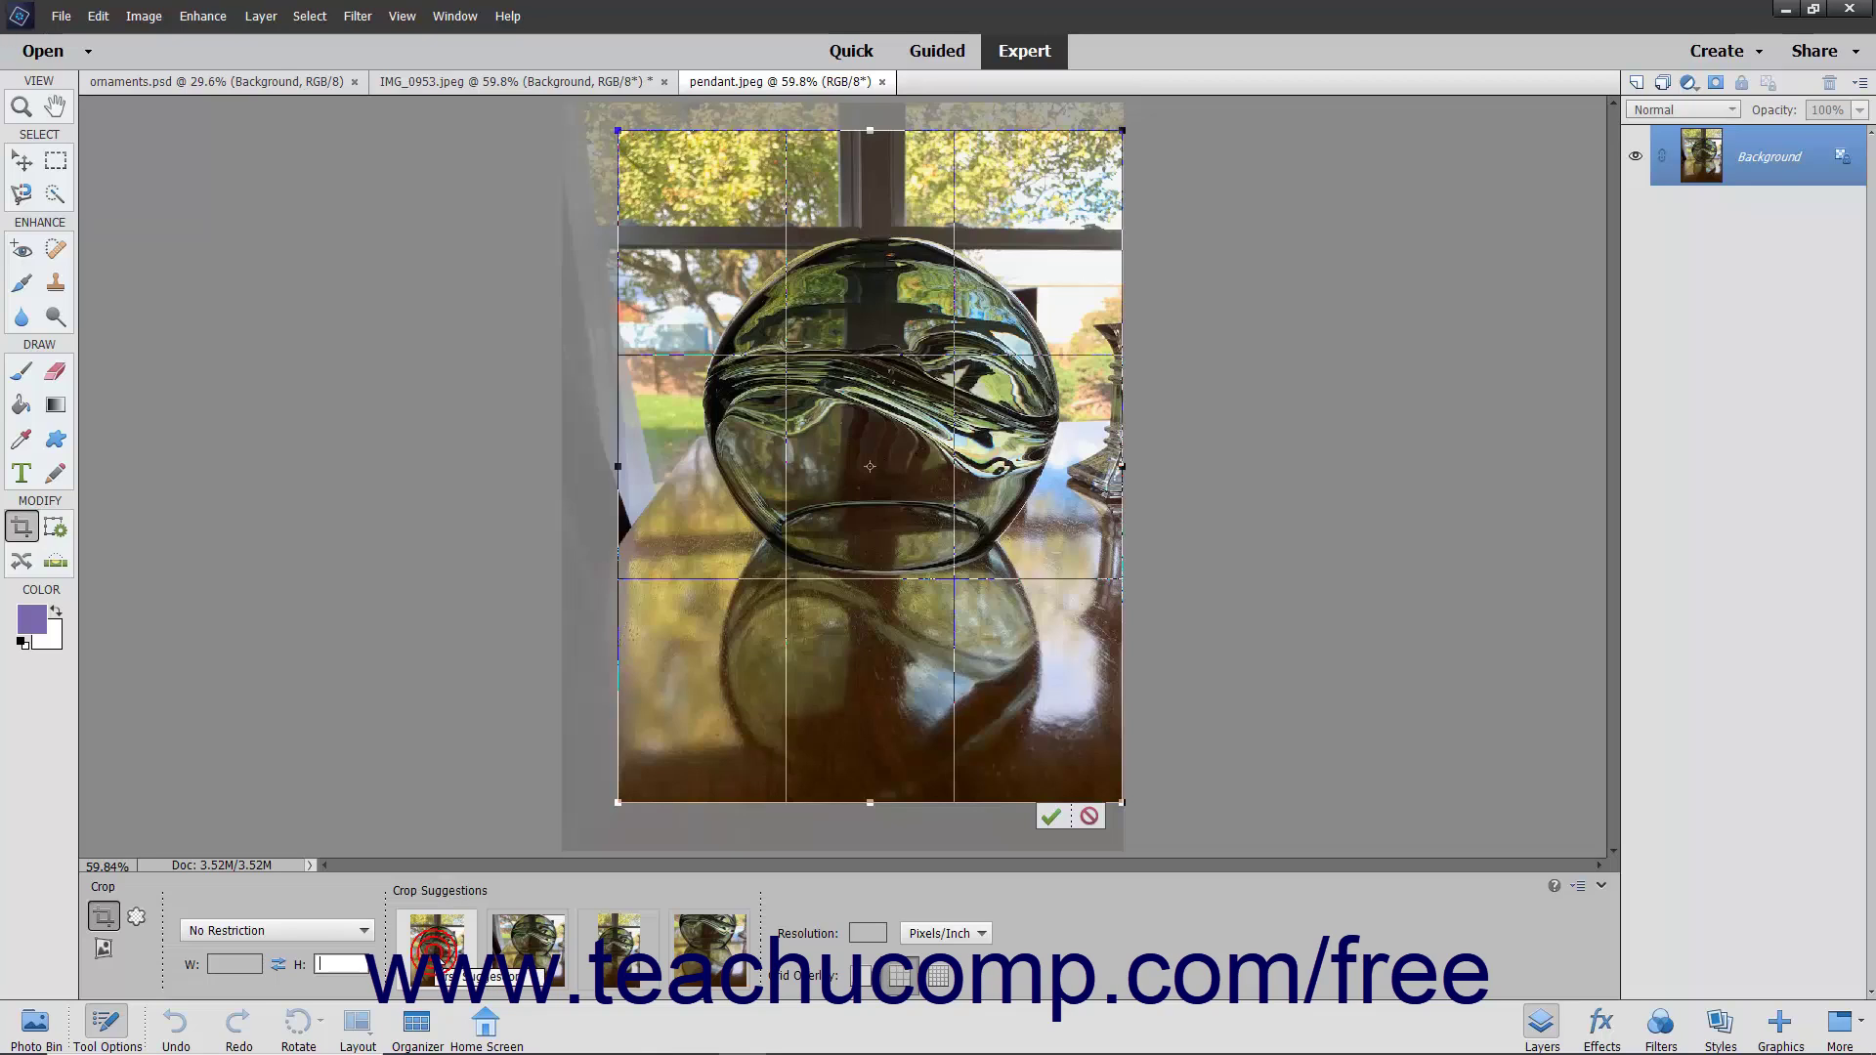
Step: Preview the square and portrait crop suggestions, then cancel back to the full photo
left_click(555, 956)
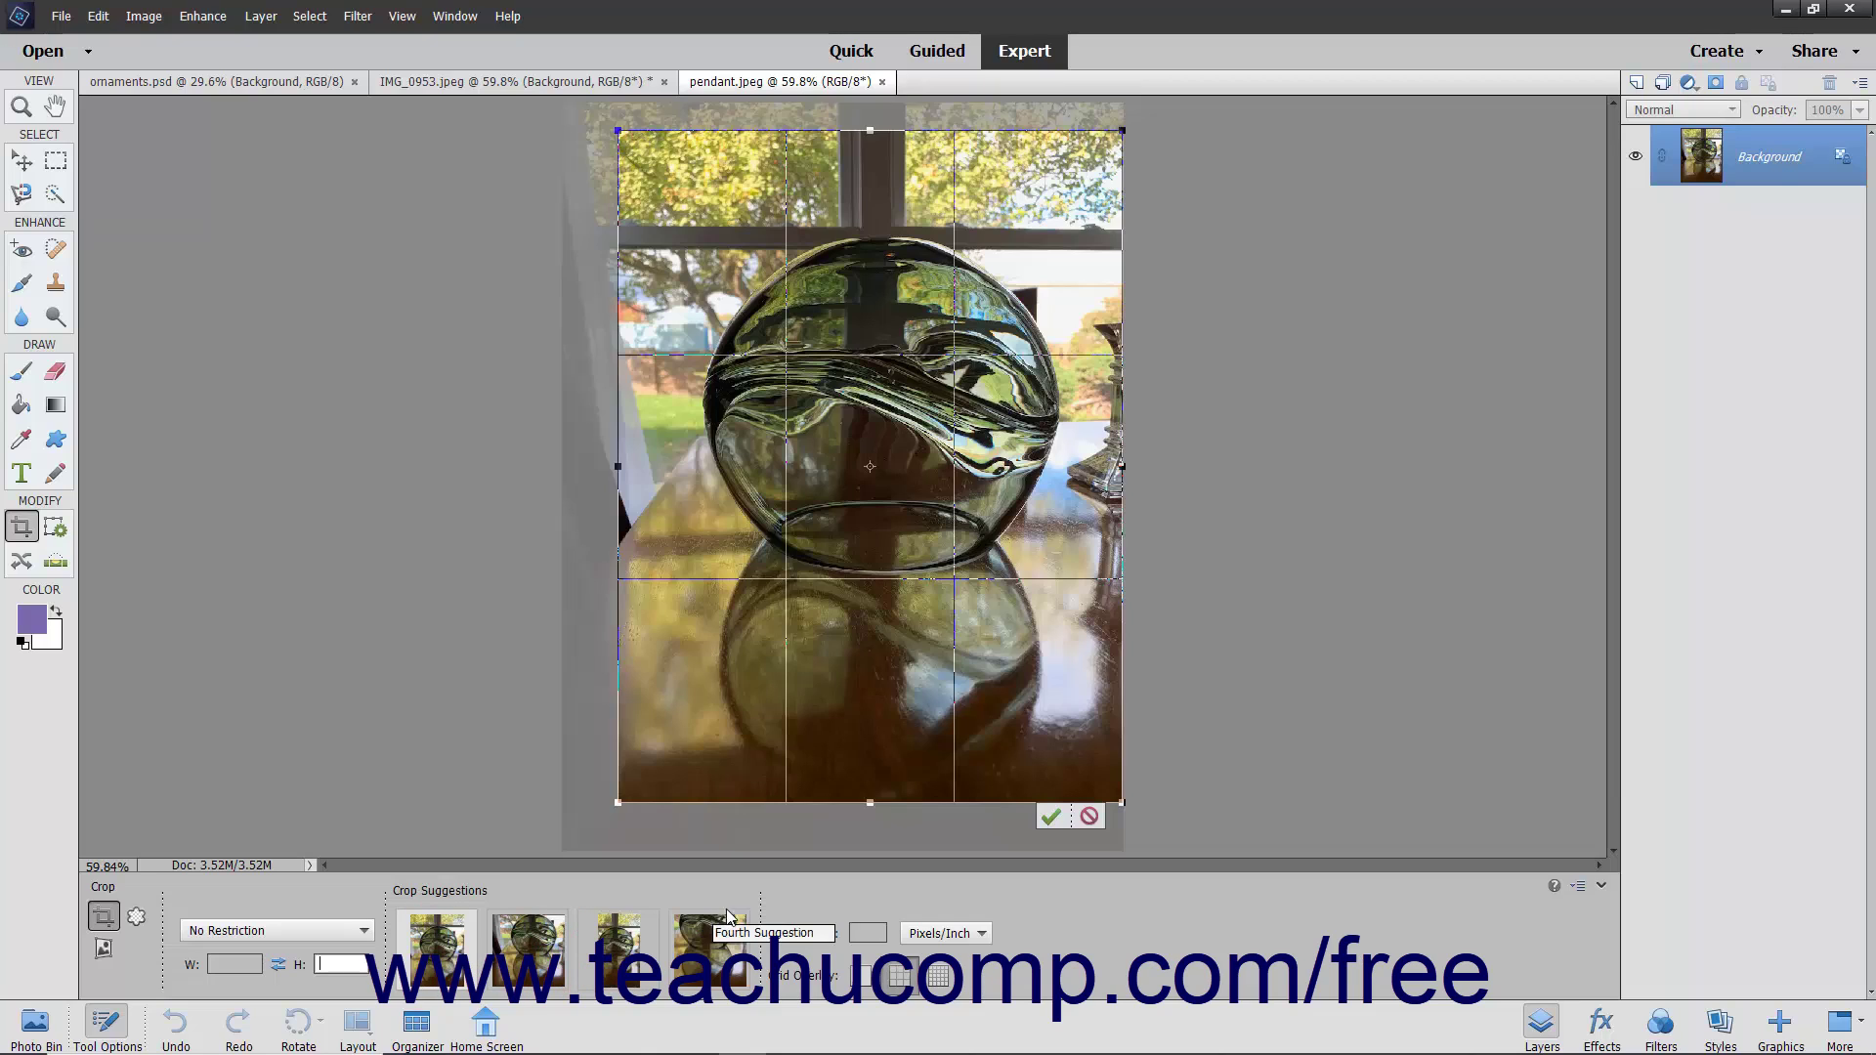
left_click(1085, 817)
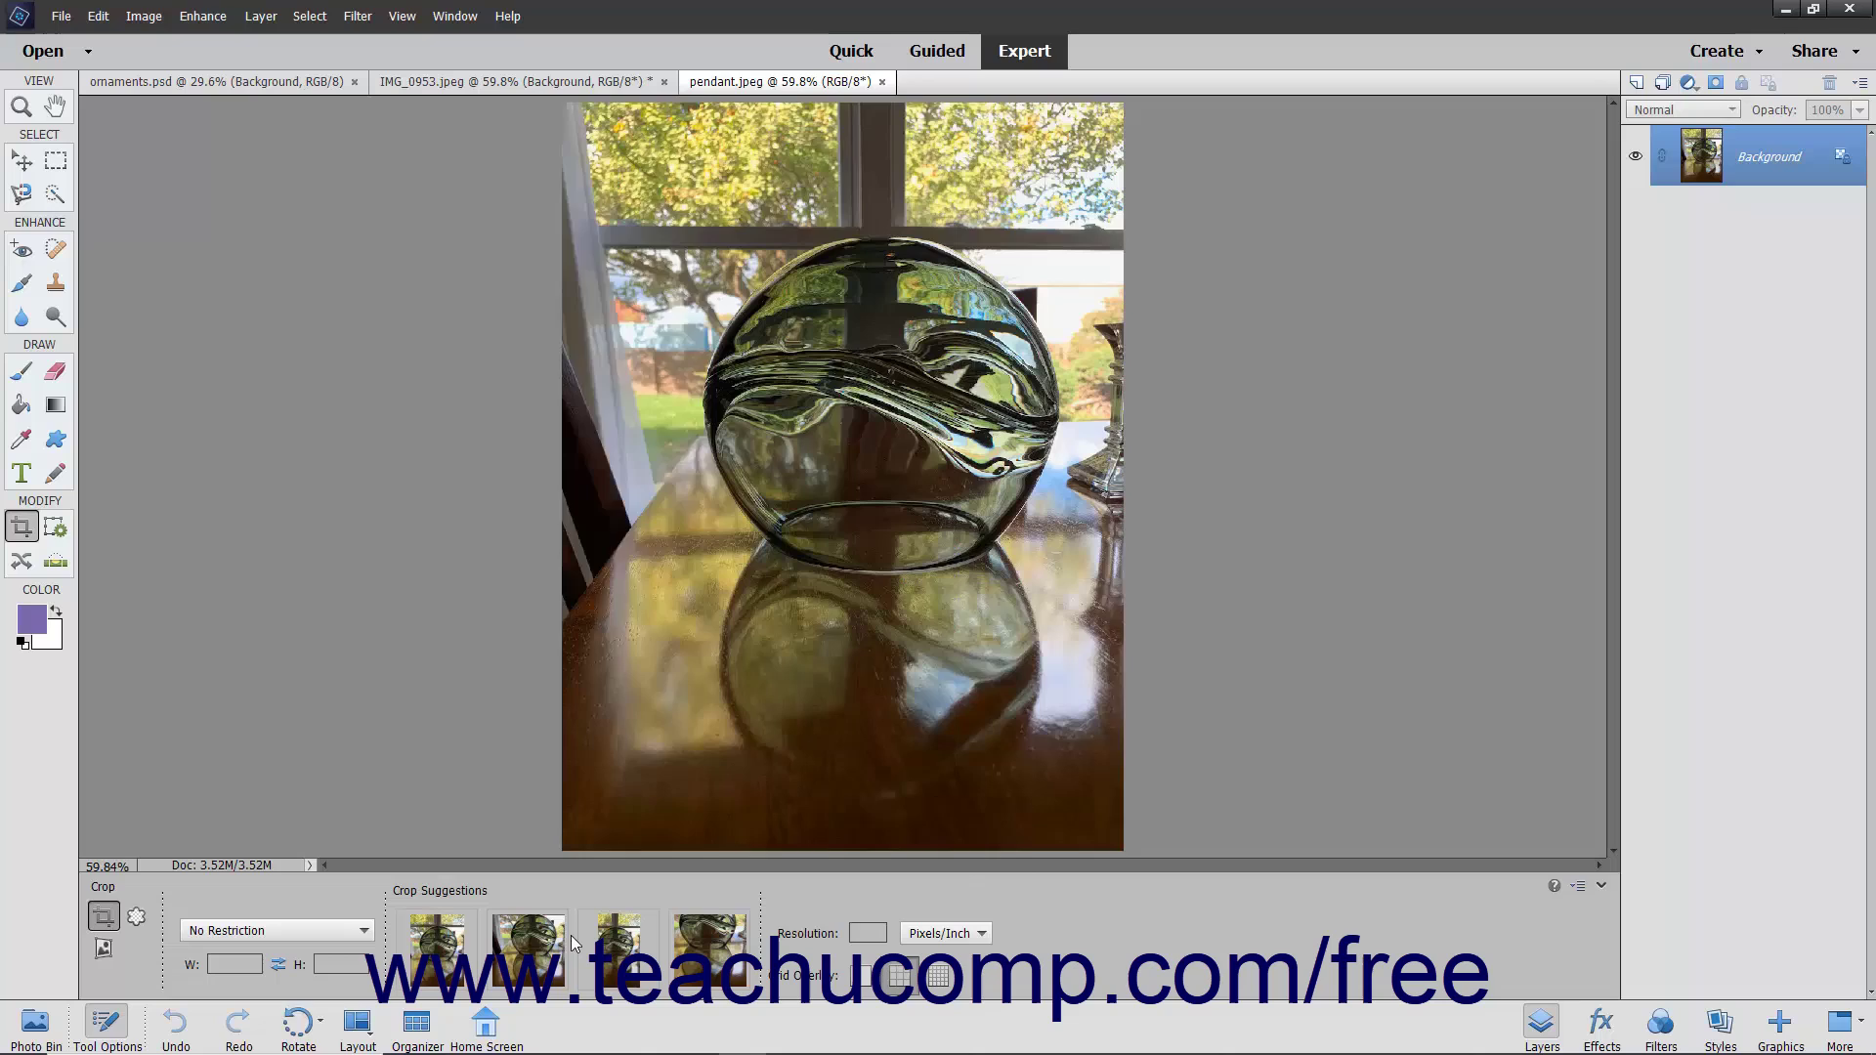
left_click(522, 946)
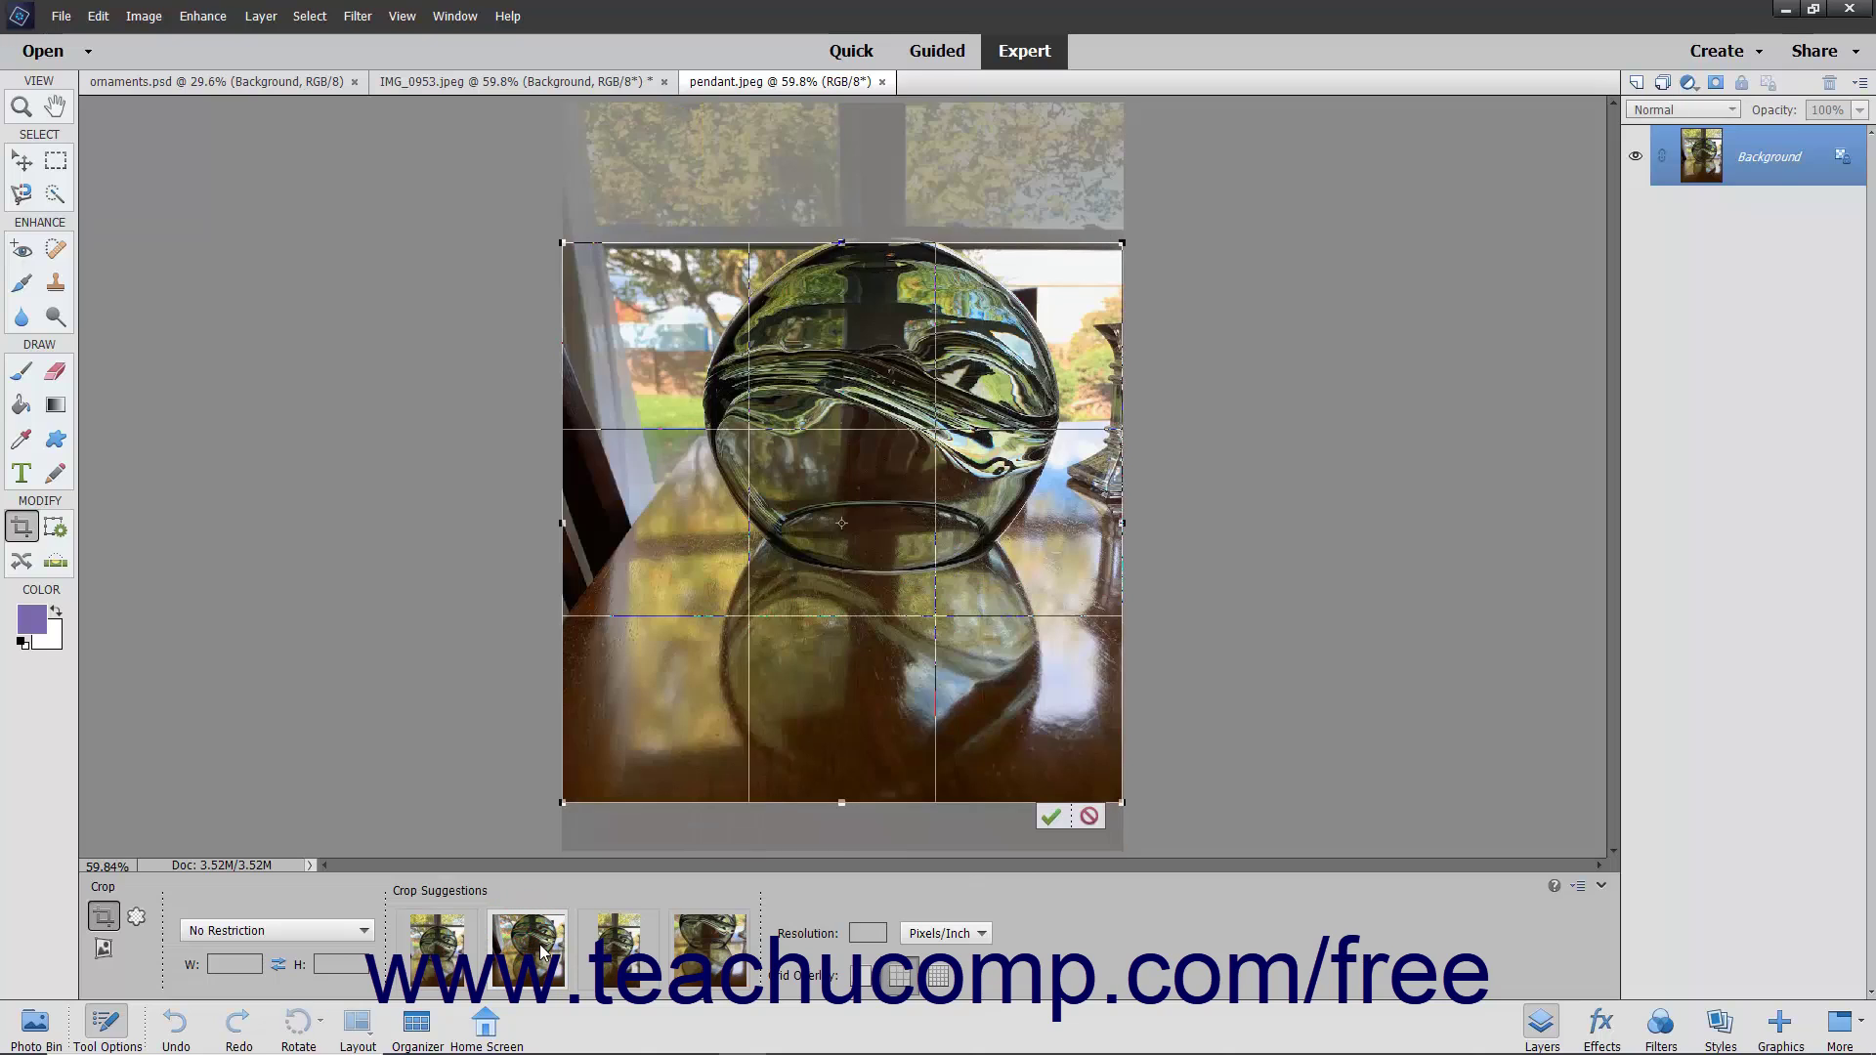
left_click(1086, 817)
left_click(438, 944)
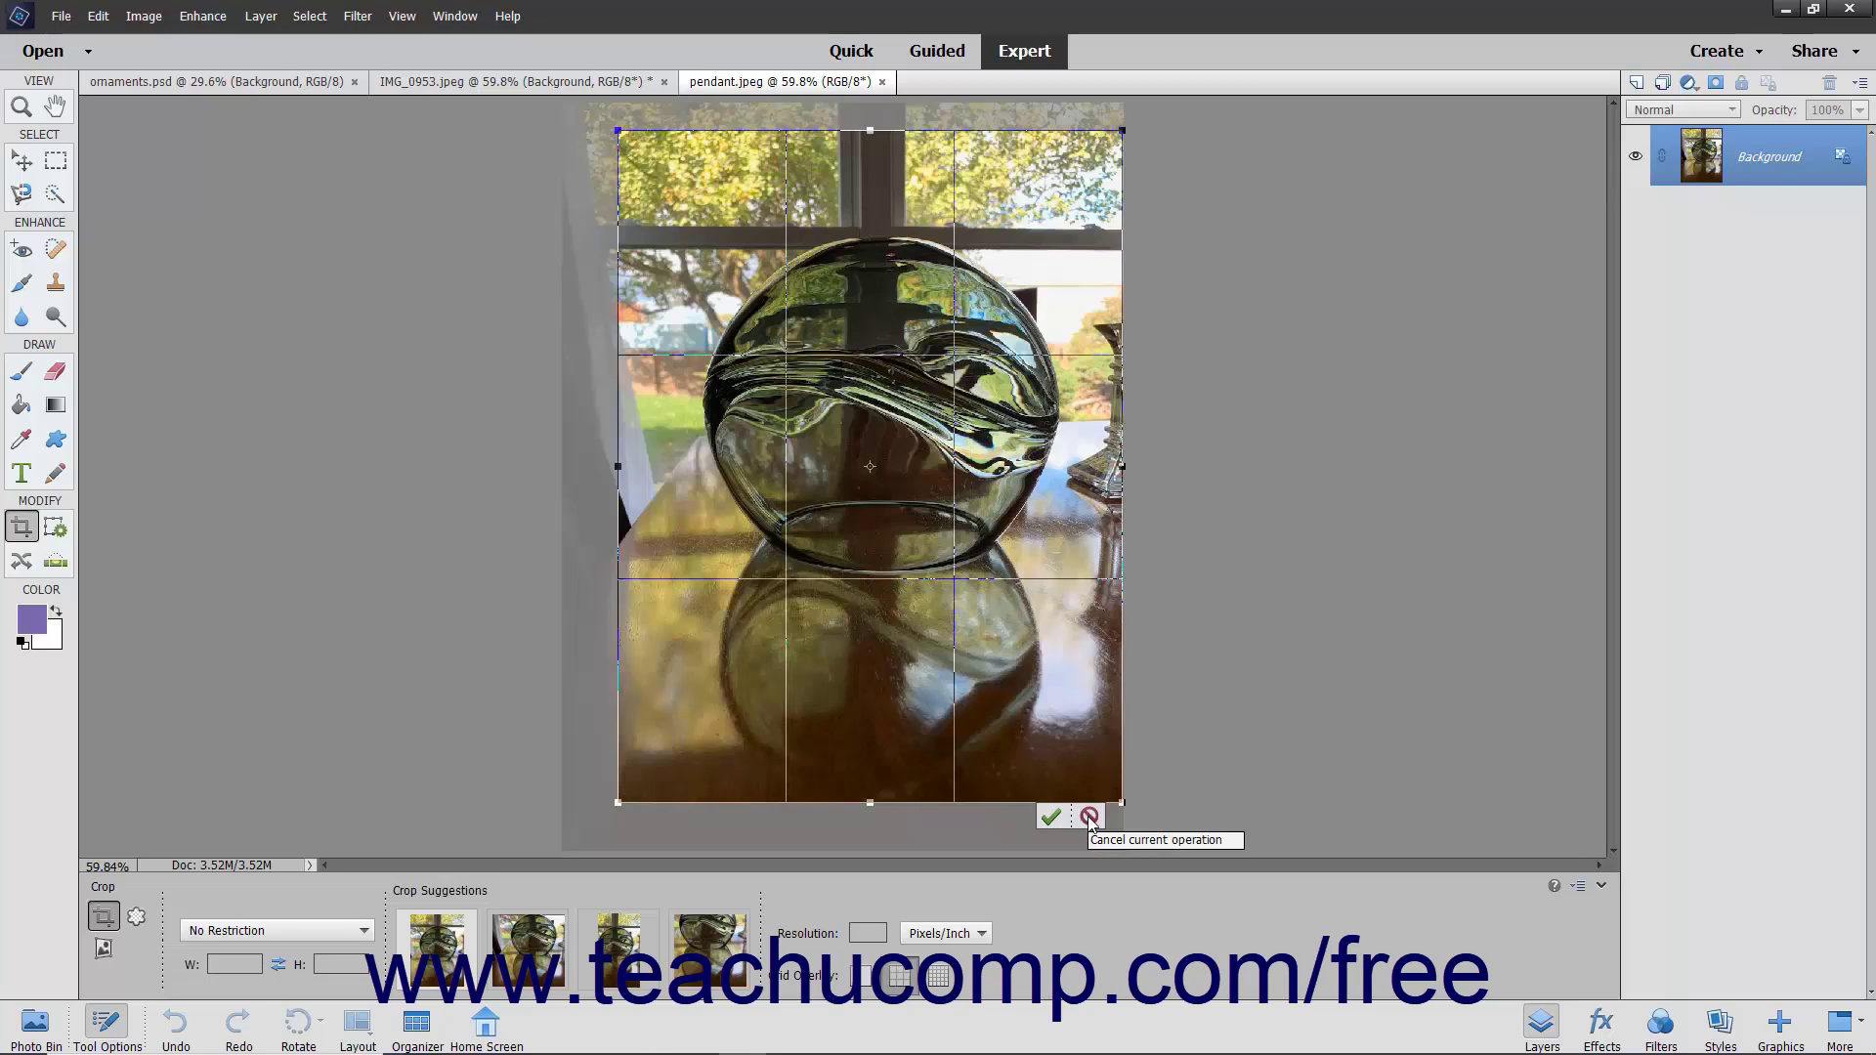
left_click(1089, 818)
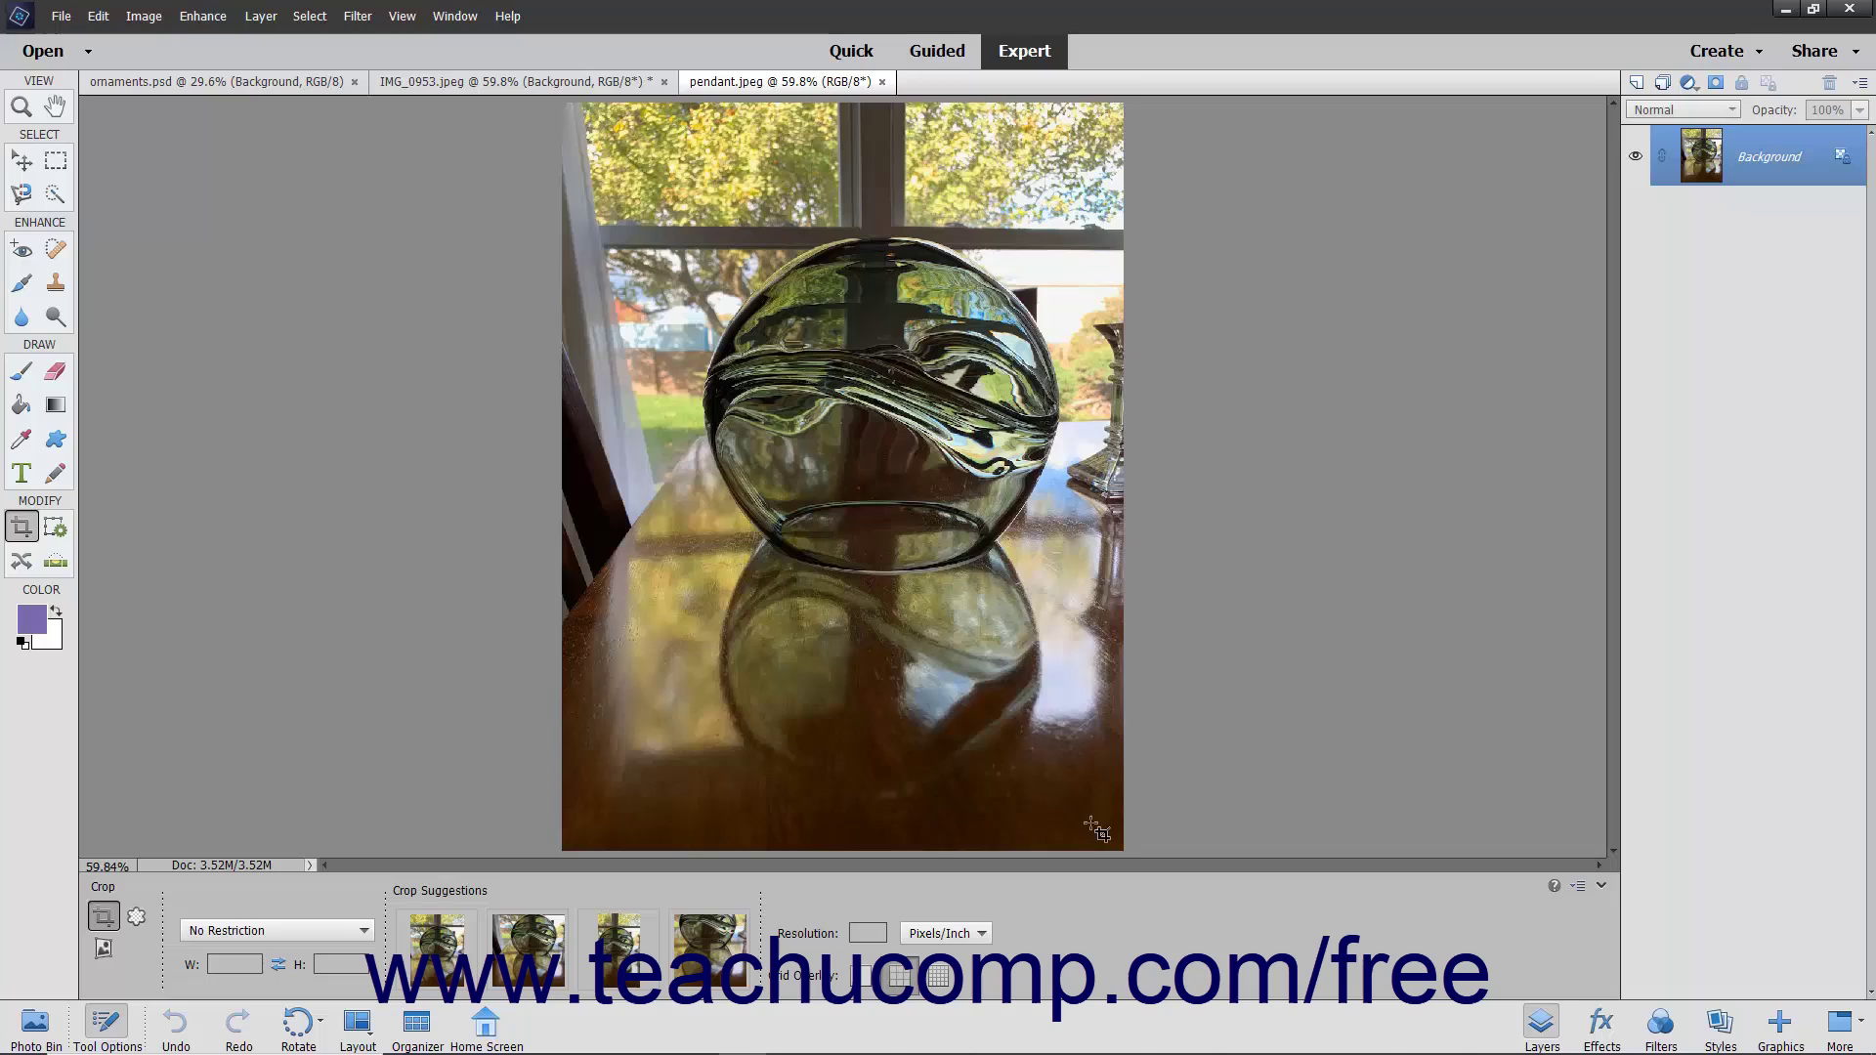
Step: Drag a crop box from upper left to lower right around the sphere and reflection
left_click(604, 182)
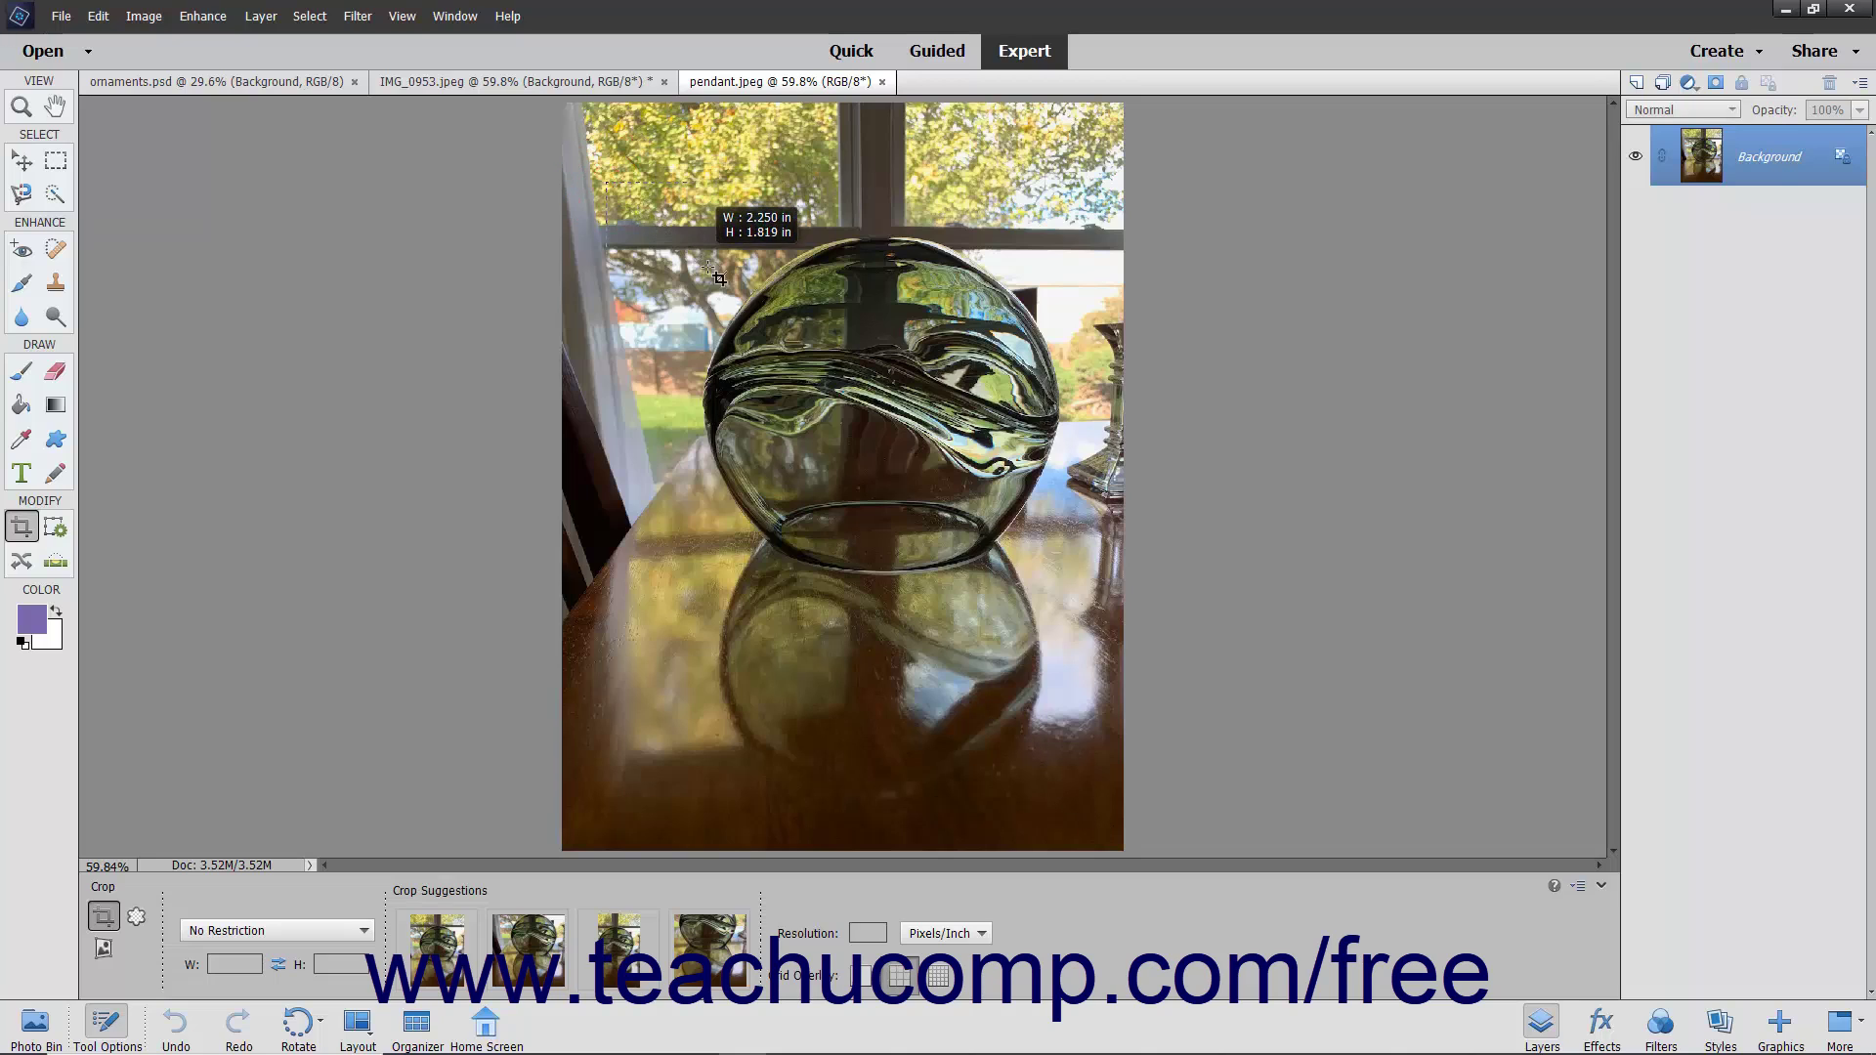
mouse_move(625, 203)
left_mouse_down()
mouse_move(794, 363)
mouse_move(860, 464)
left_mouse_up()
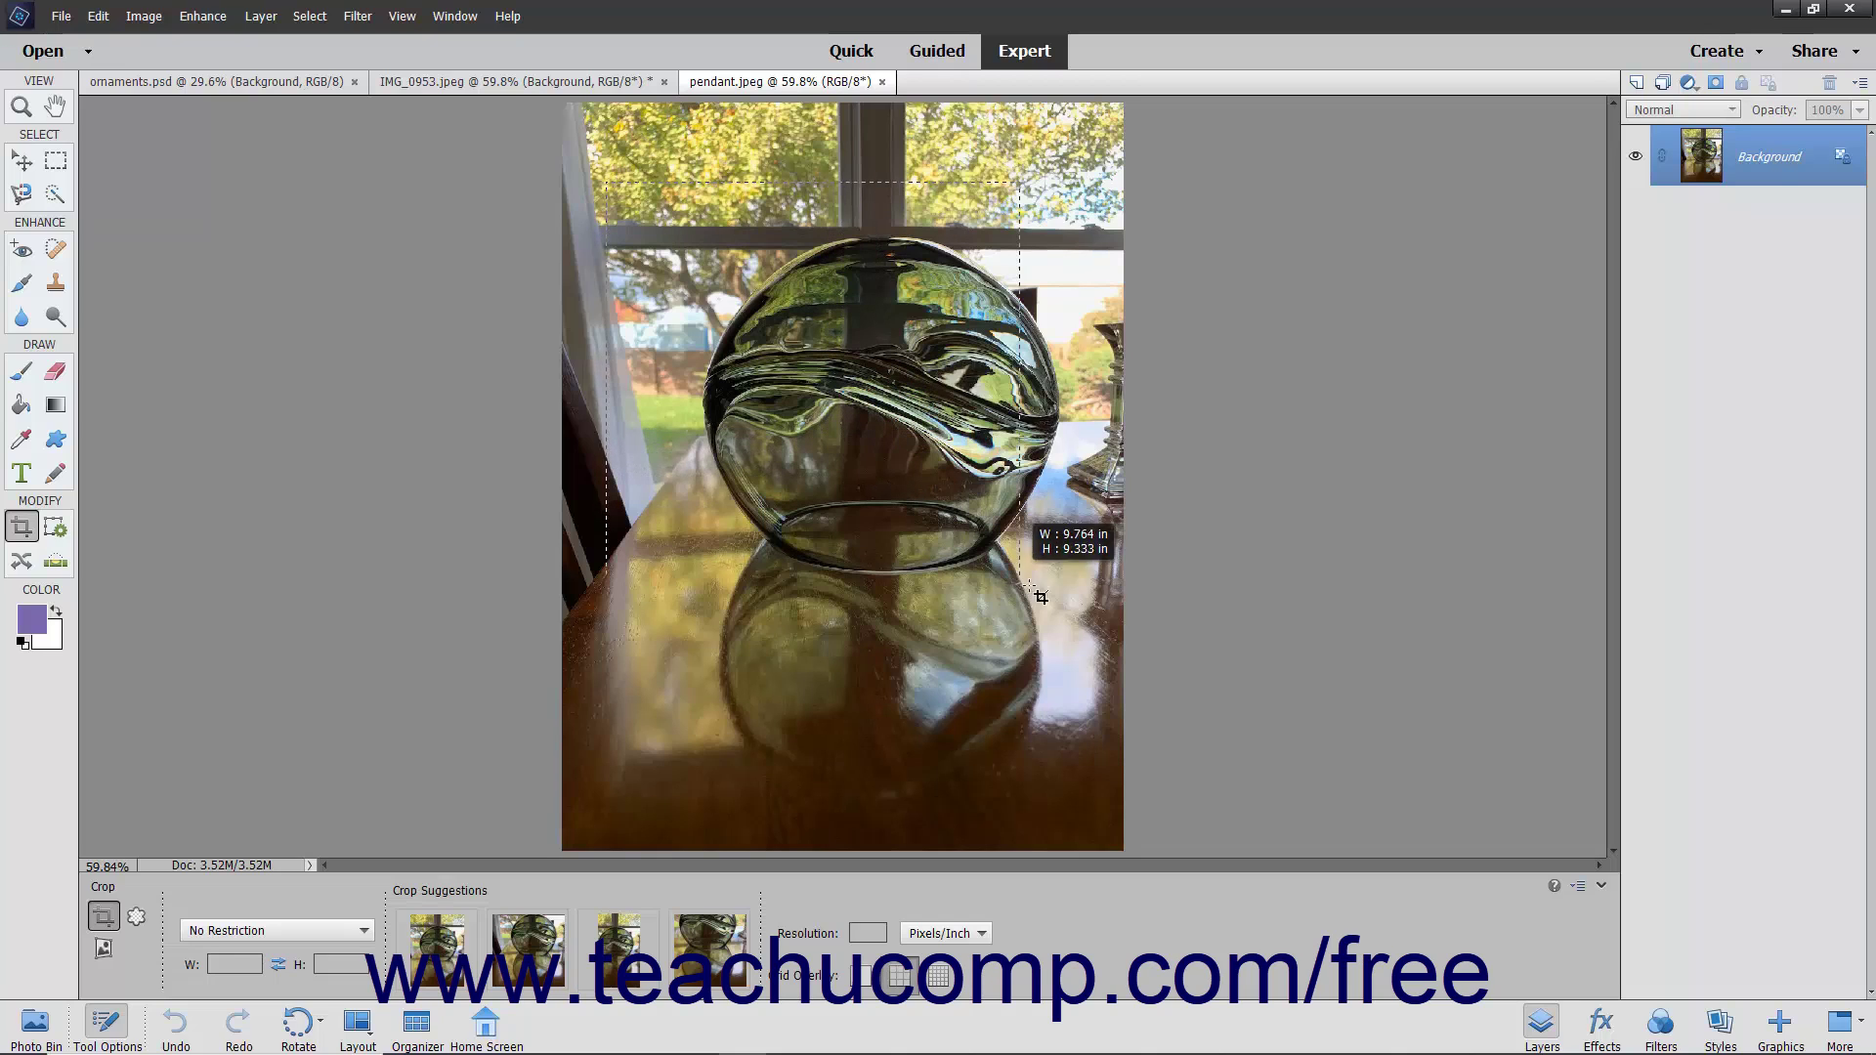
mouse_move(865, 467)
left_mouse_down()
mouse_move(1109, 648)
mouse_move(1114, 807)
left_mouse_up()
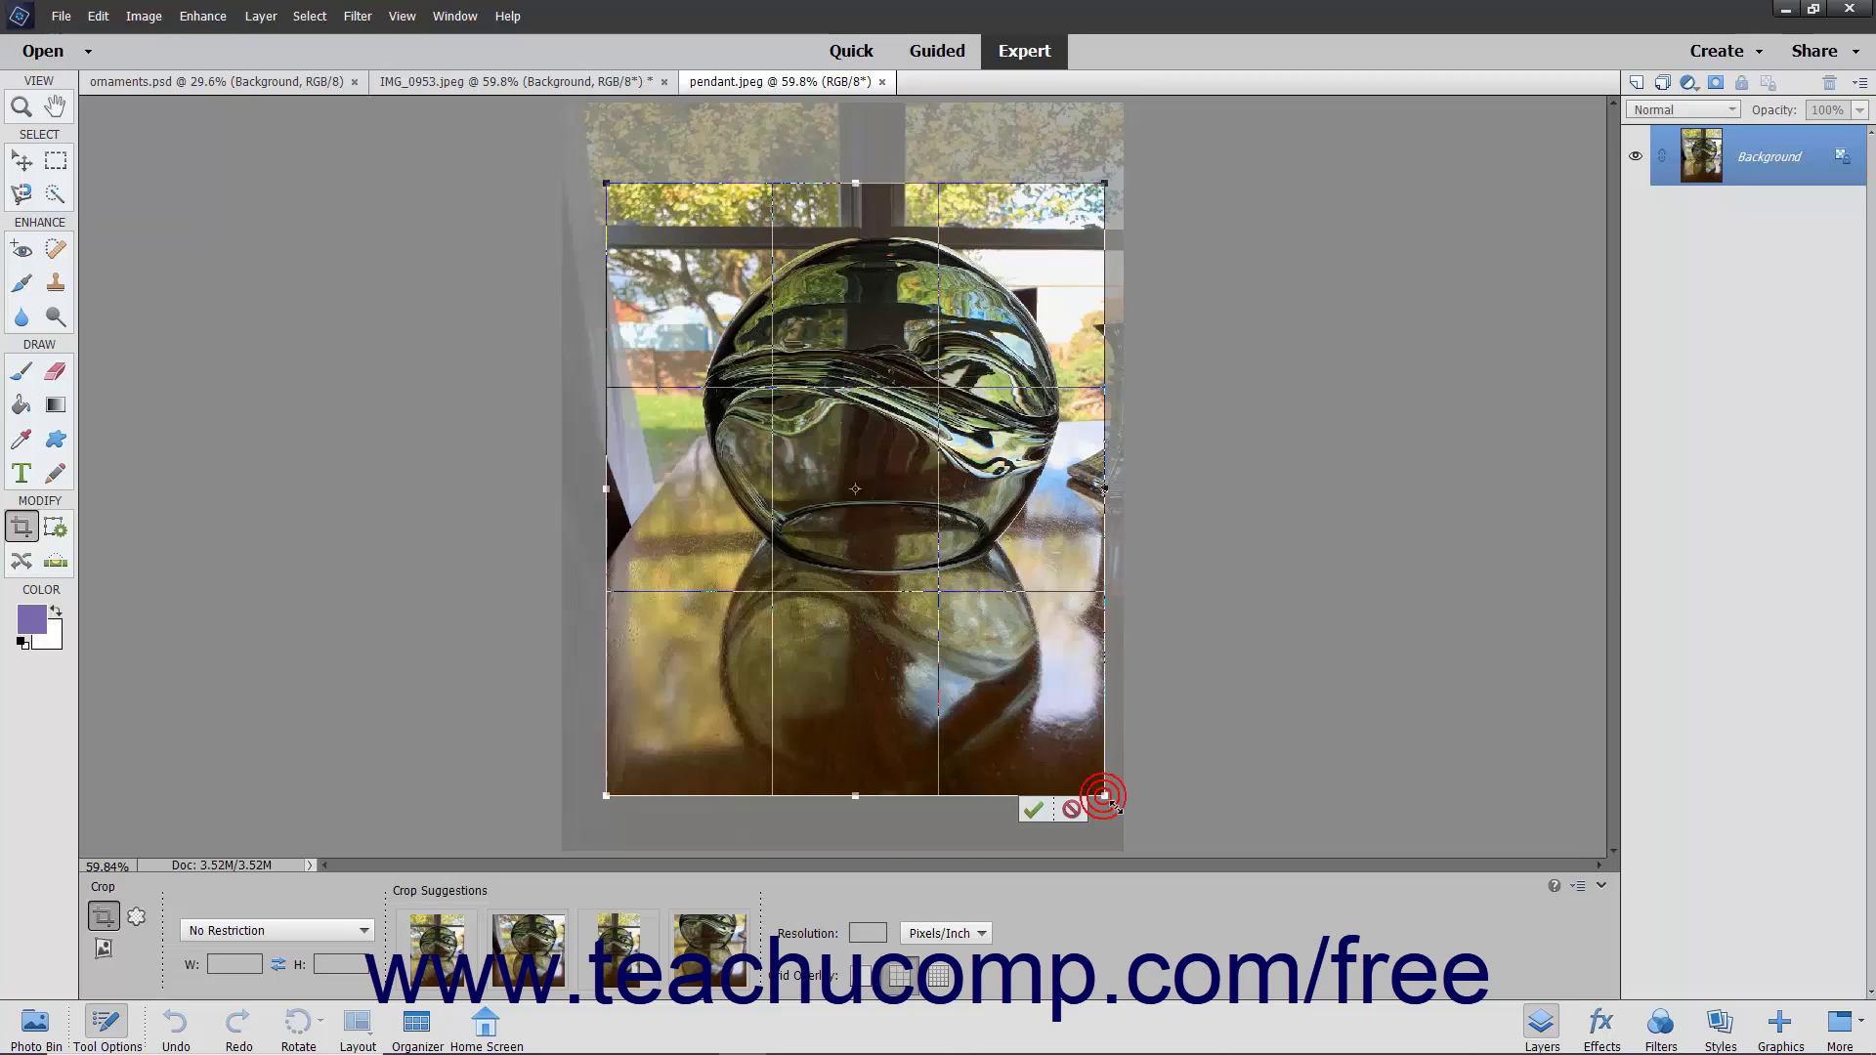
Step: Extend the crop box slightly right and down, then nudge it up
left_click_drag(1107, 800, 1121, 810)
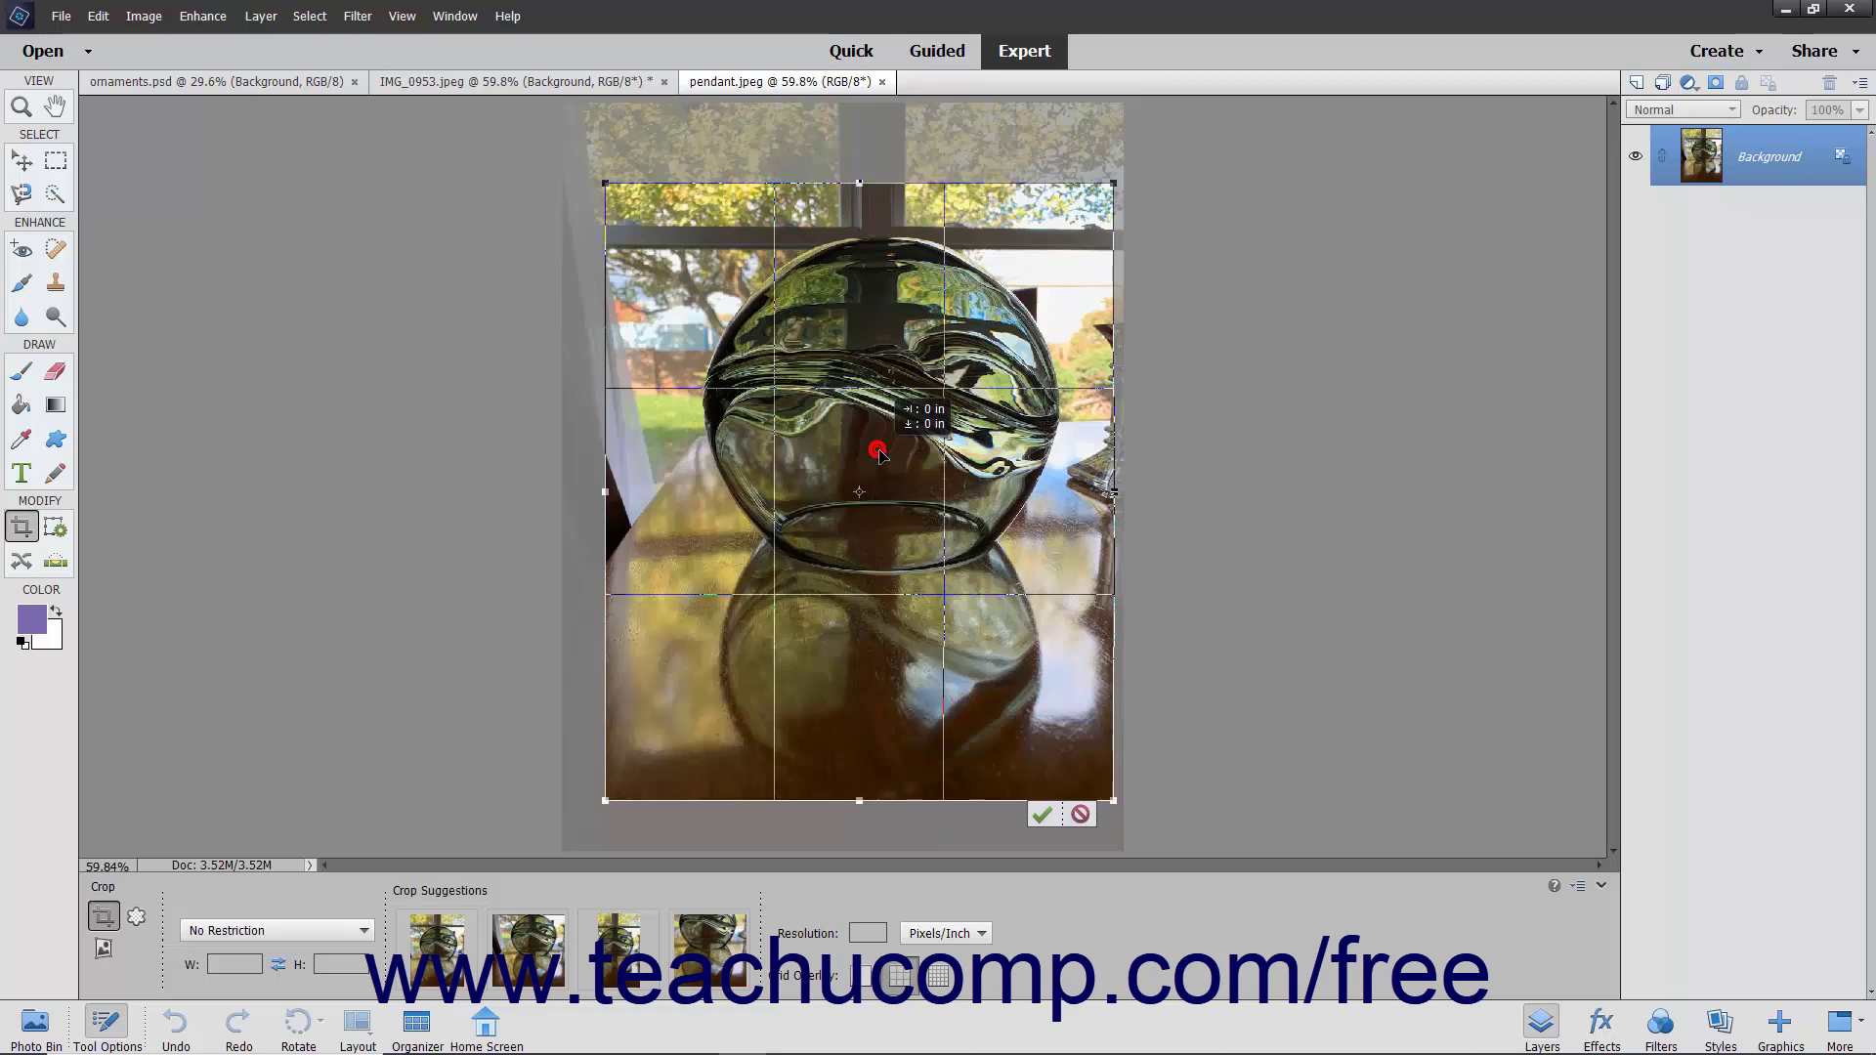
left_click_drag(879, 454, 881, 442)
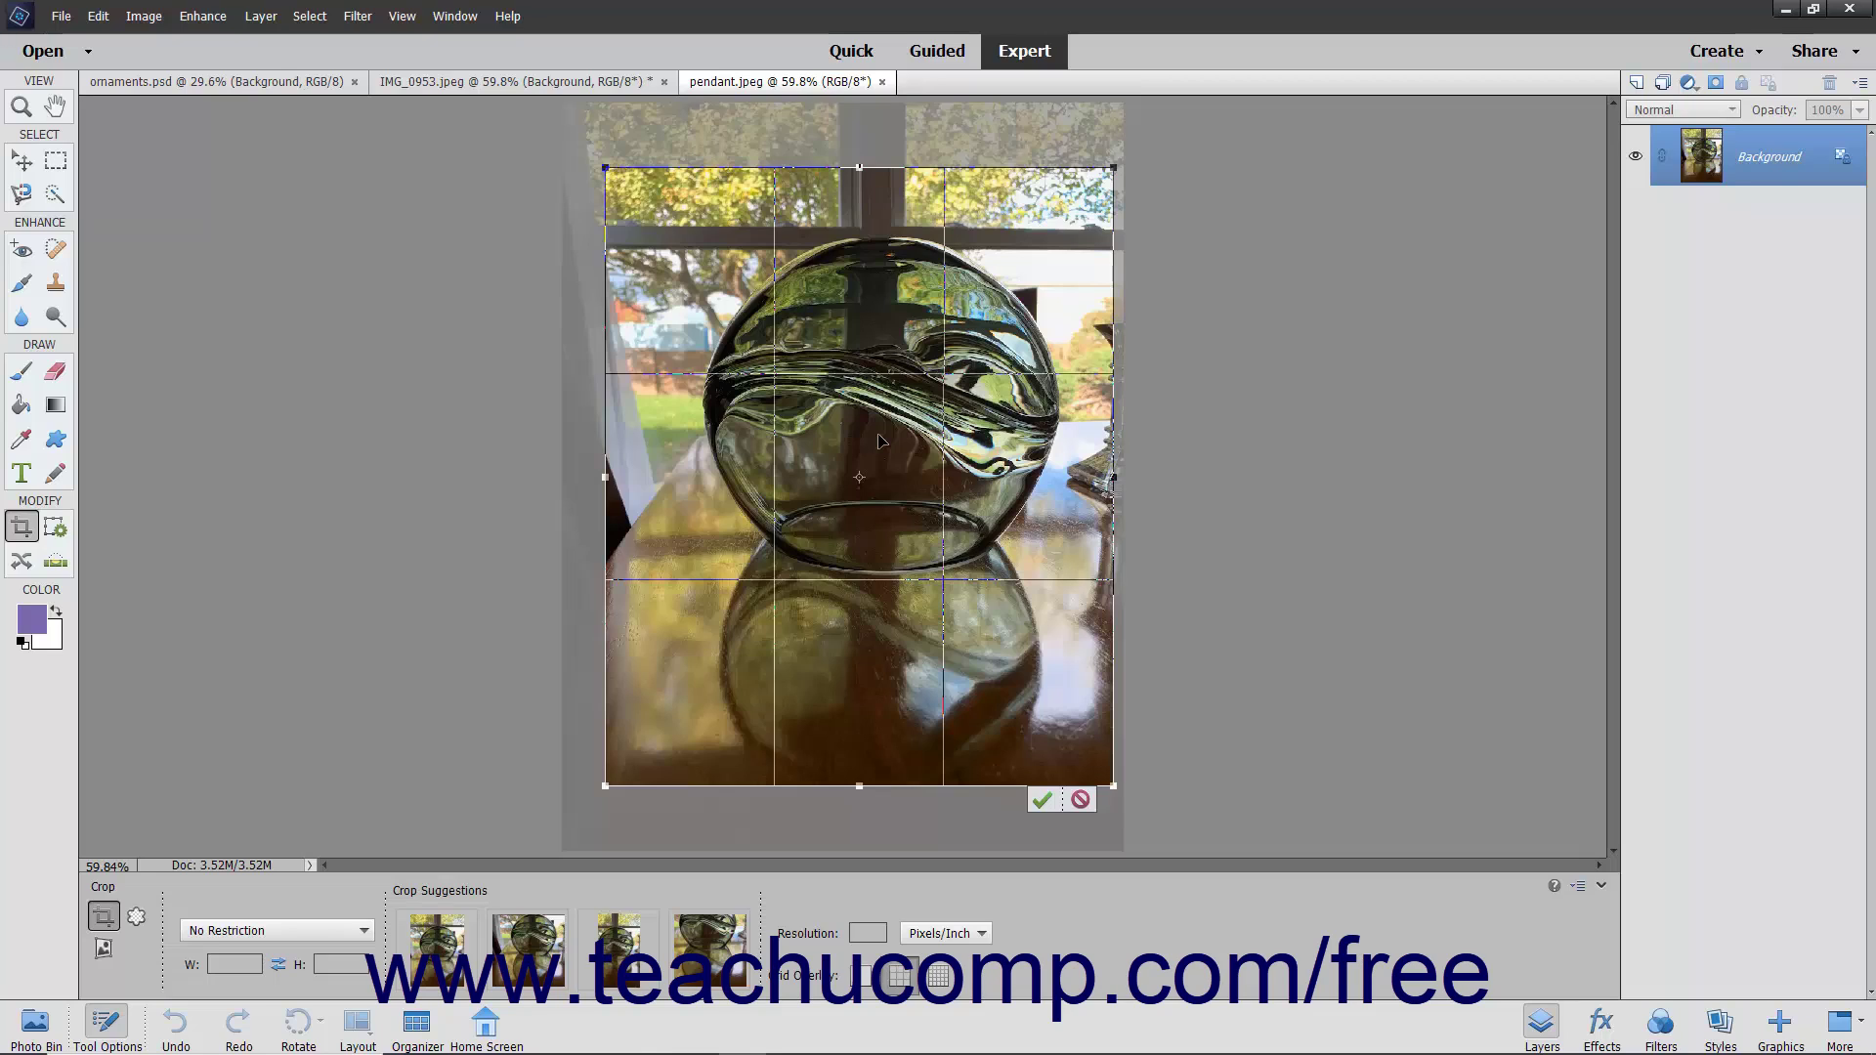
Step: Commit the crop around the glass sphere and its reflection with the green checkmark
left_click(1042, 802)
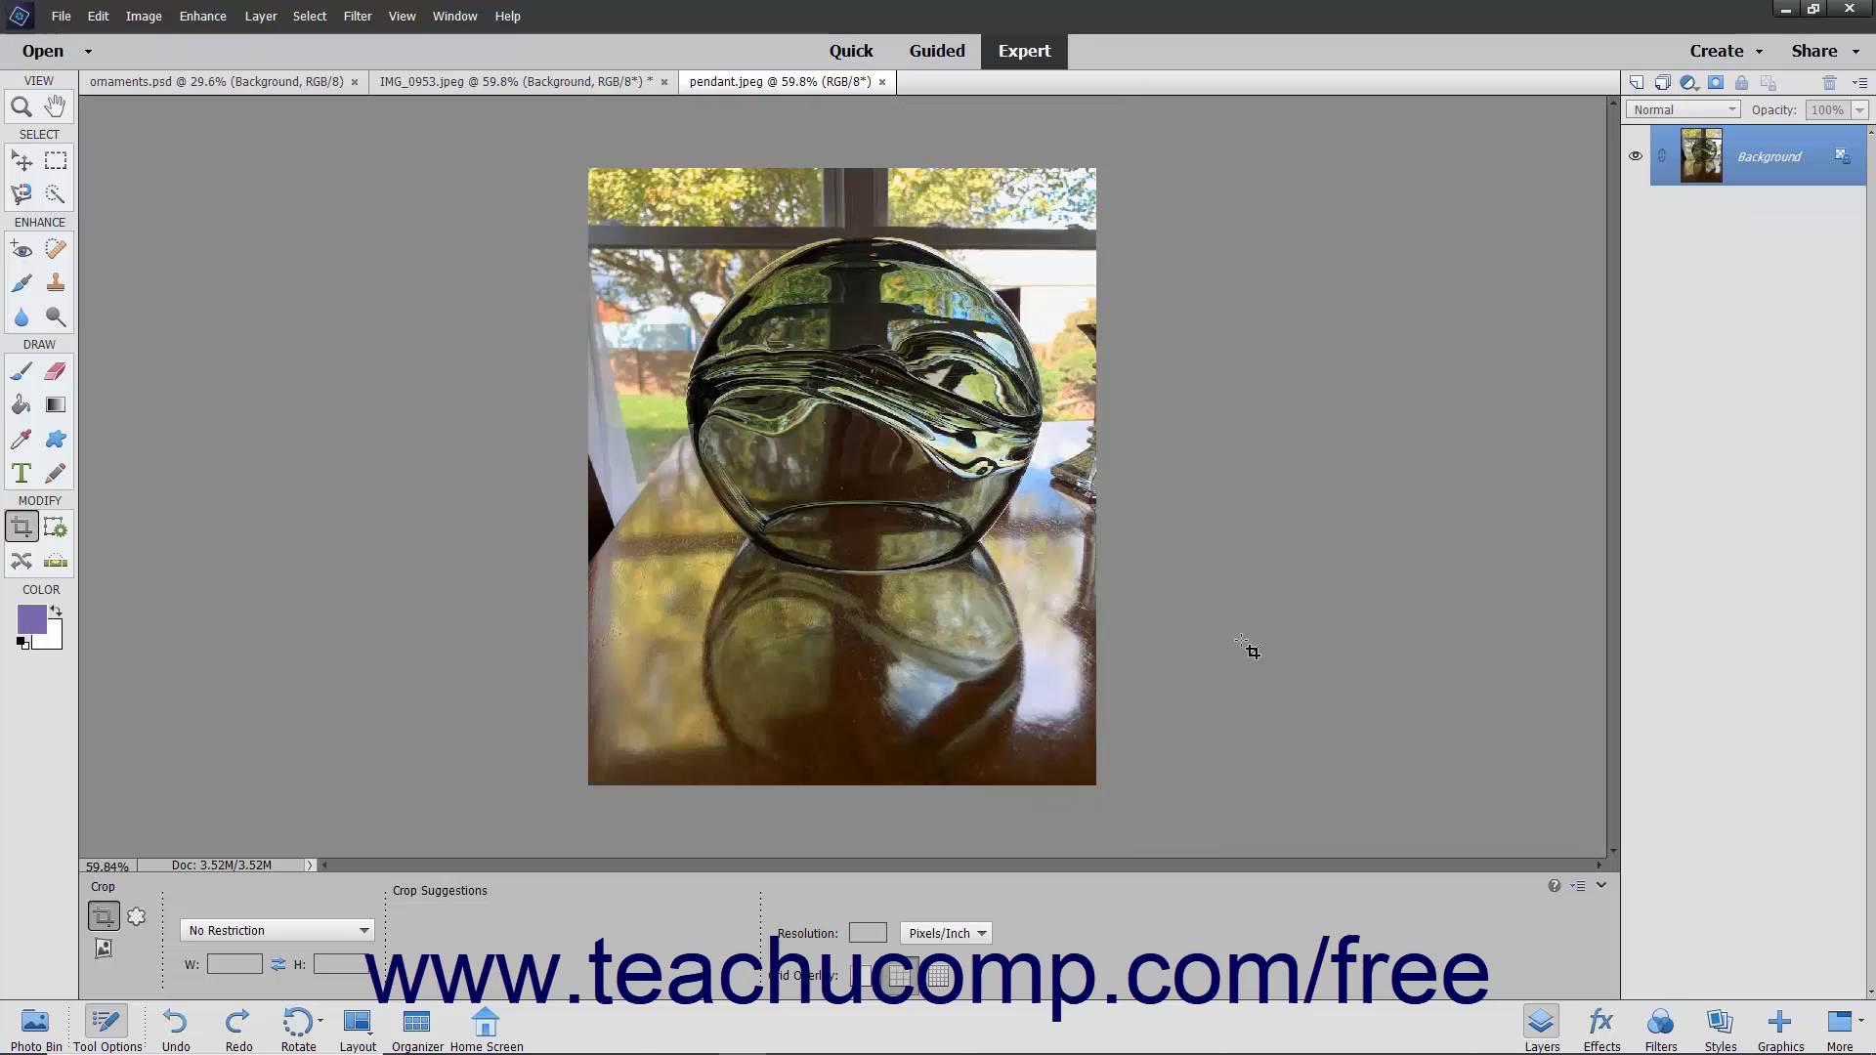